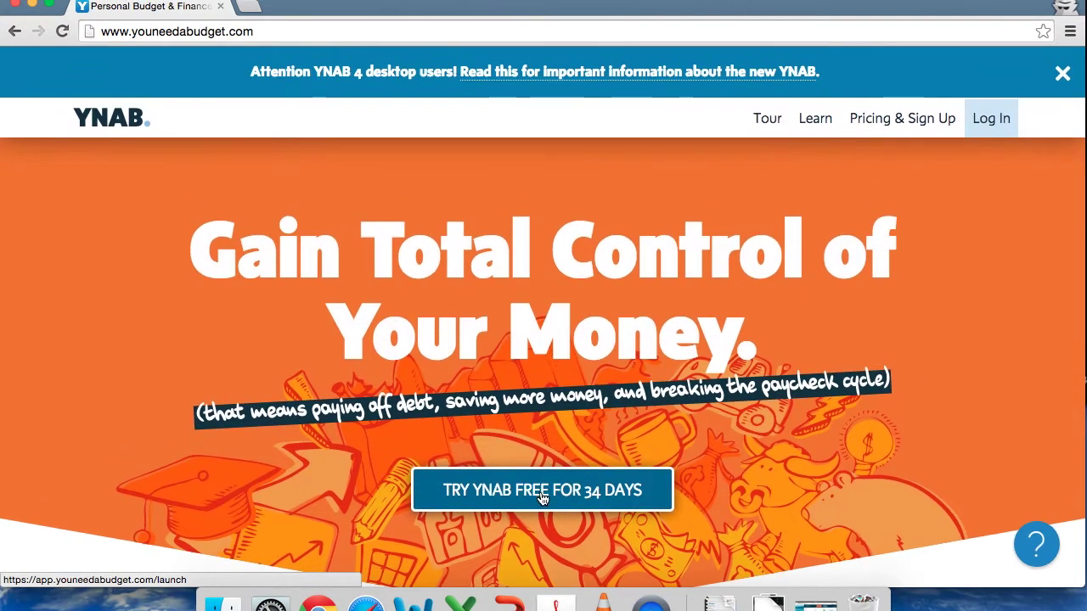
Step: Start the 34-day free trial and go through the welcome introduction to reach the budgets overview
{"action": "left_click", "coordinate": [543, 491]}
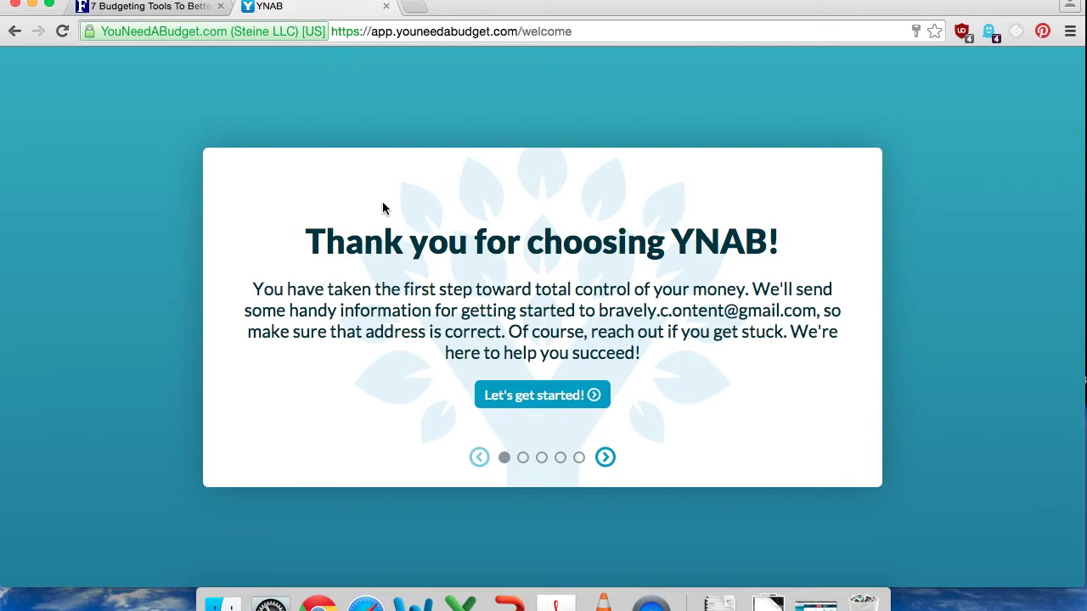
{"action": "left_click", "coordinate": [588, 392]}
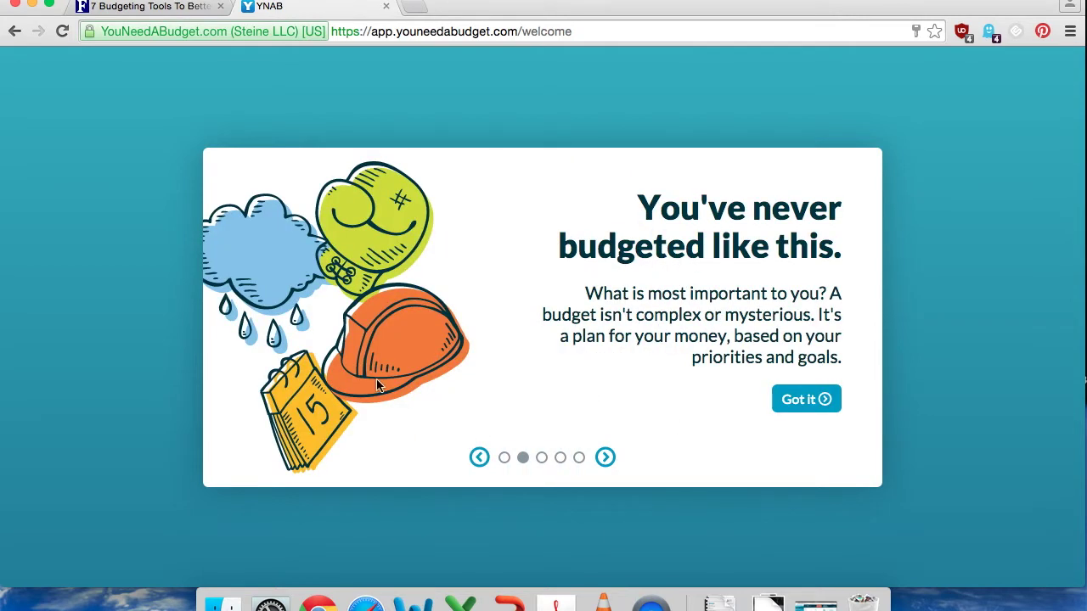
{"action": "left_click", "coordinate": [809, 406]}
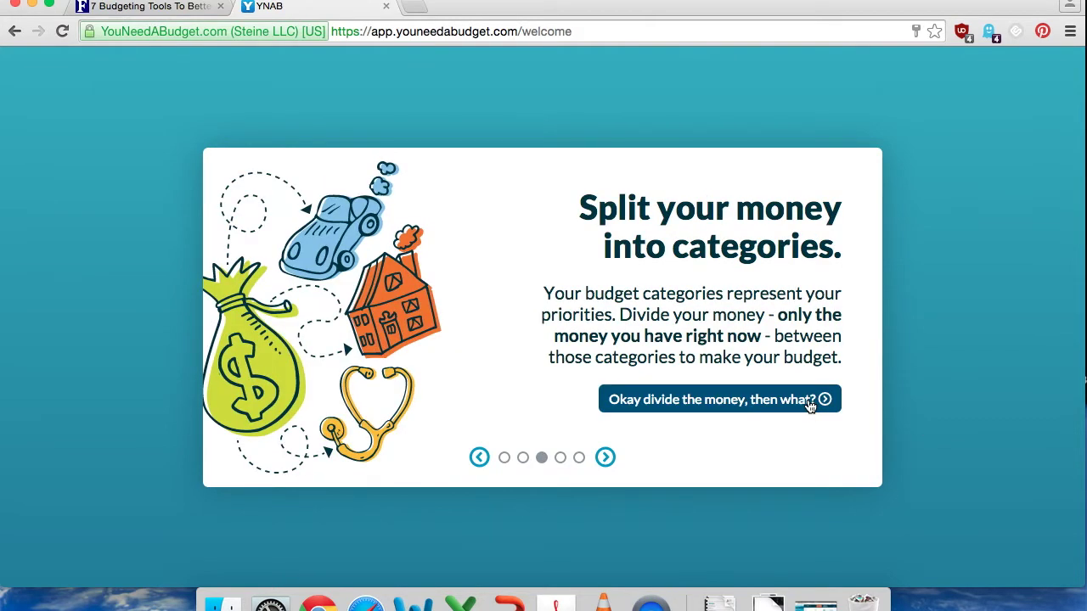
{"action": "left_click", "coordinate": [809, 403]}
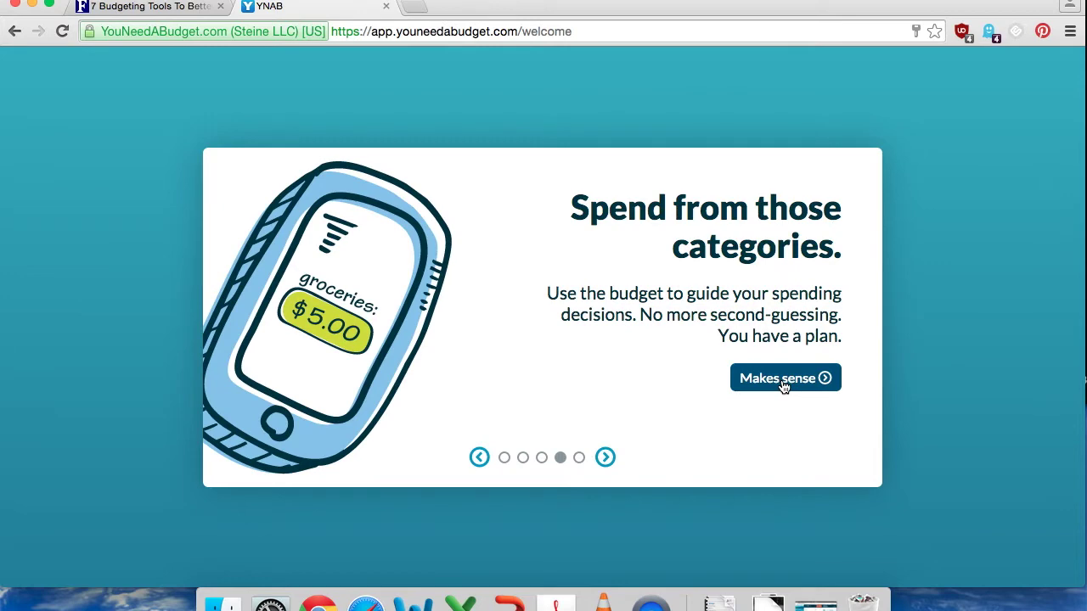
{"action": "left_click", "coordinate": [783, 386]}
{"action": "left_click", "coordinate": [770, 439]}
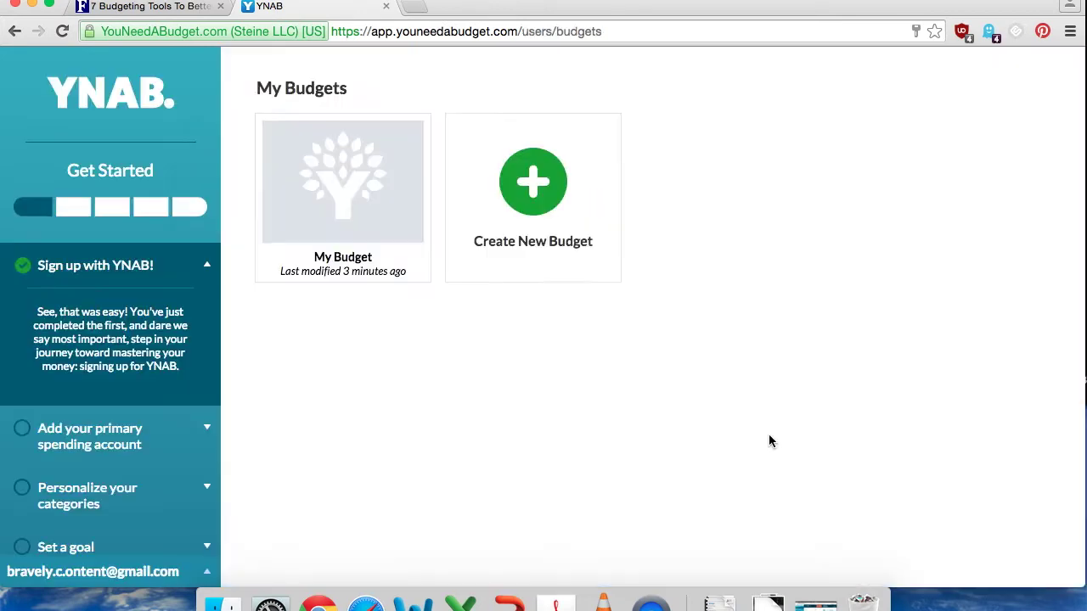
Step: Create a new budget named Bravely Content with the default currency, number and date formats
{"action": "left_click", "coordinate": [541, 212]}
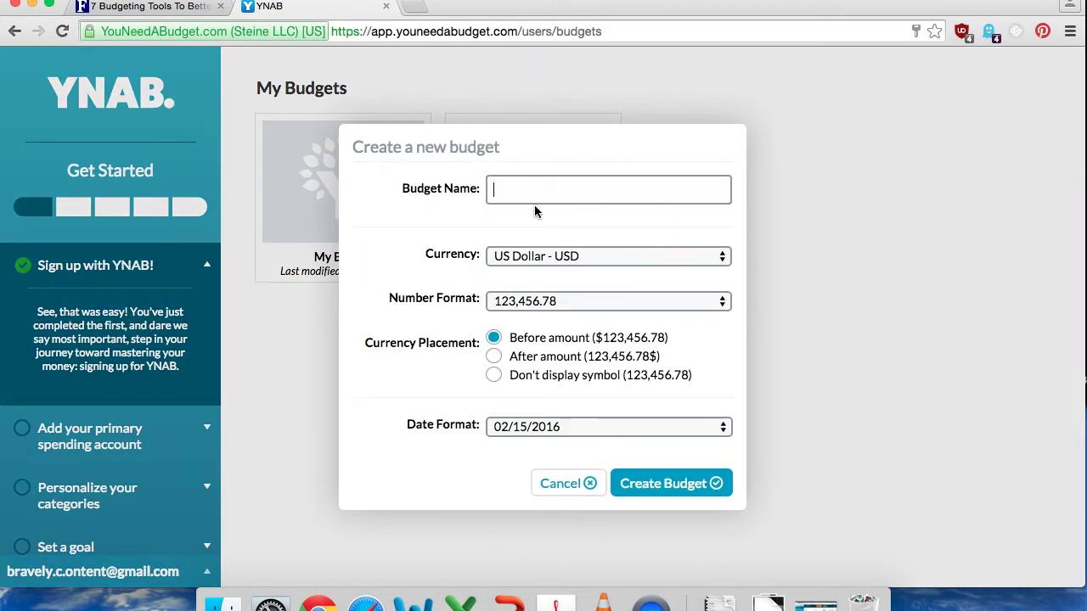
{"action": "type", "text": "Bravely Content"}
{"action": "left_click", "coordinate": [698, 484]}
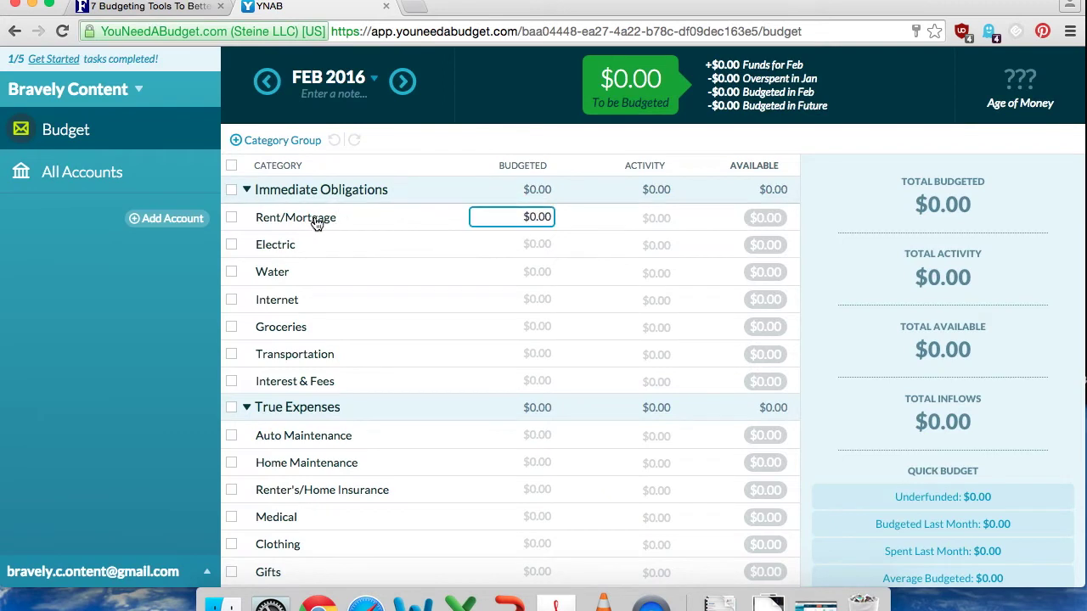
Step: Budget $1,000 for Rent/Mortgage, $100 for Electric and $100 for Water in February 2016
{"action": "left_click", "coordinate": [535, 217]}
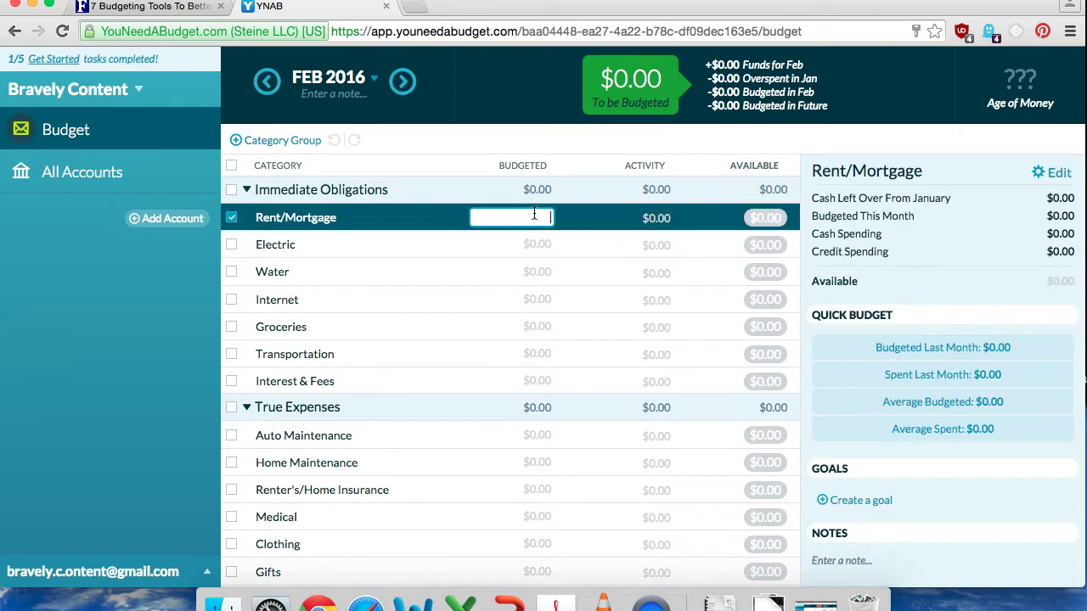
{"action": "type", "text": "1000"}
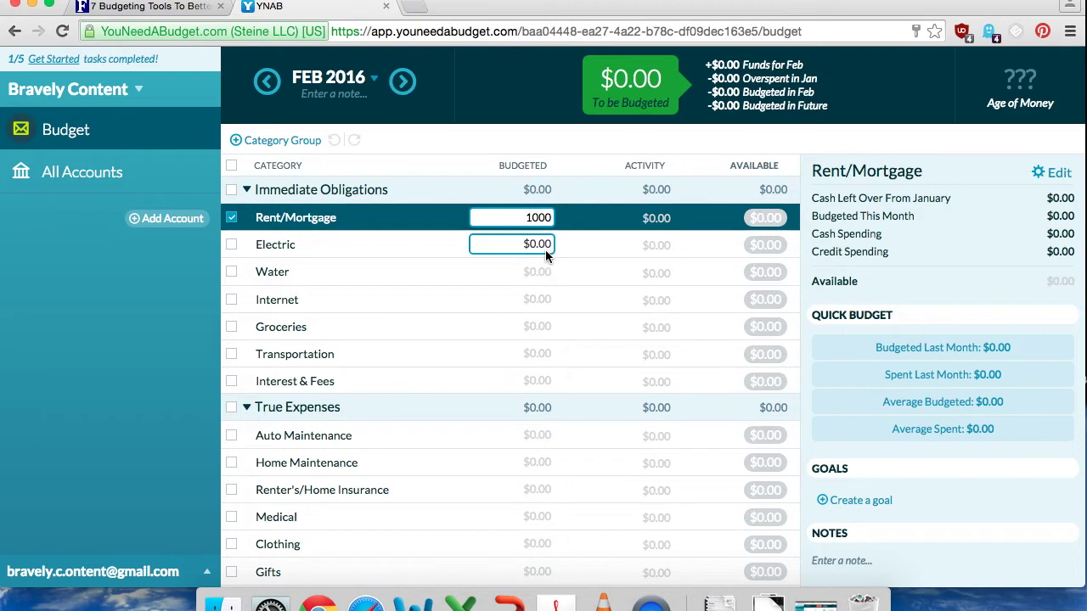
{"action": "left_click", "coordinate": [546, 246]}
{"action": "type", "text": "100"}
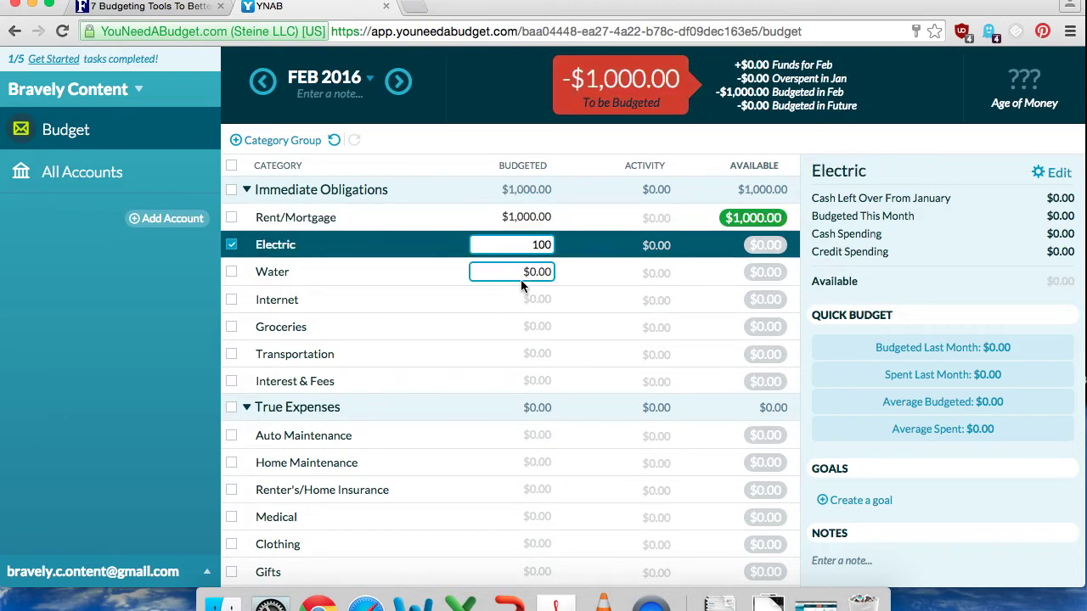
{"action": "left_click", "coordinate": [521, 279]}
{"action": "type", "text": "100"}
{"action": "key", "text": "Return"}
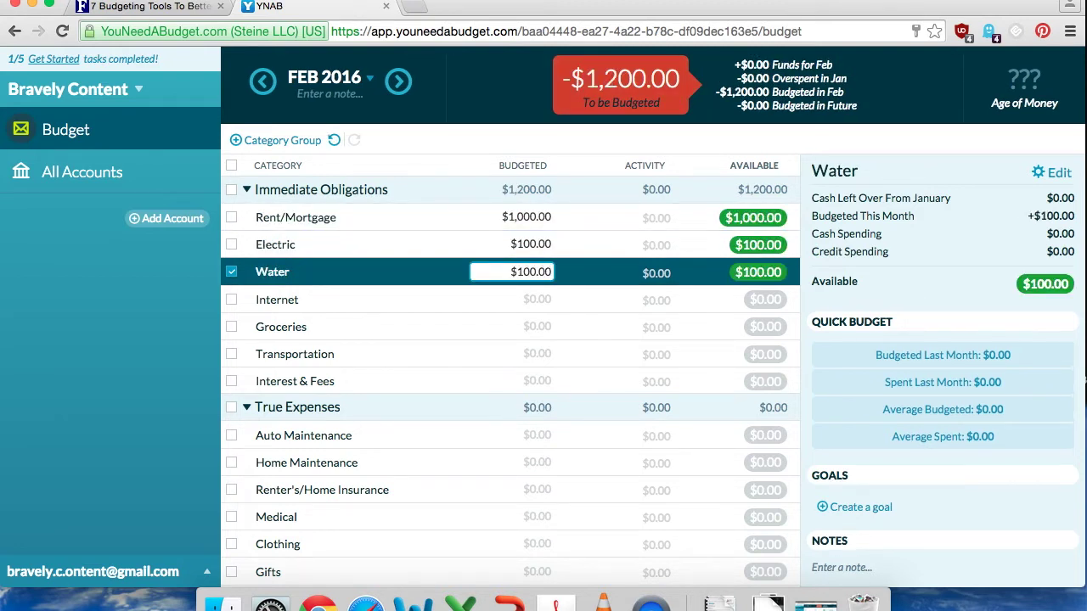
Step: Budget $50 for Internet, $200 for Groceries, $100 for Transportation and $50 for Interest & Fees
{"action": "left_click", "coordinate": [530, 295]}
{"action": "type", "text": "50"}
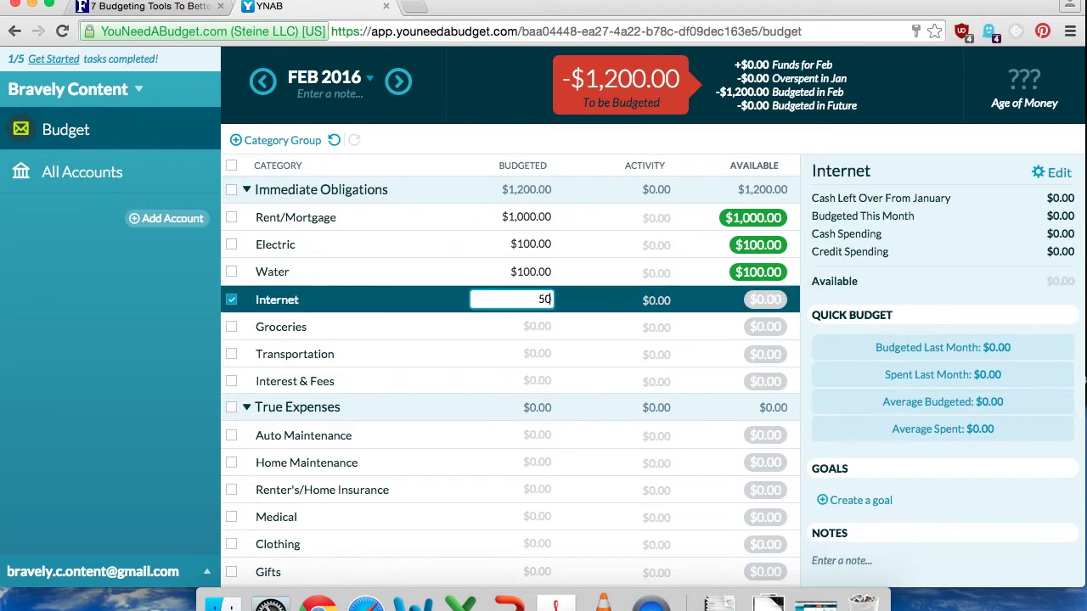
{"action": "left_click", "coordinate": [531, 339]}
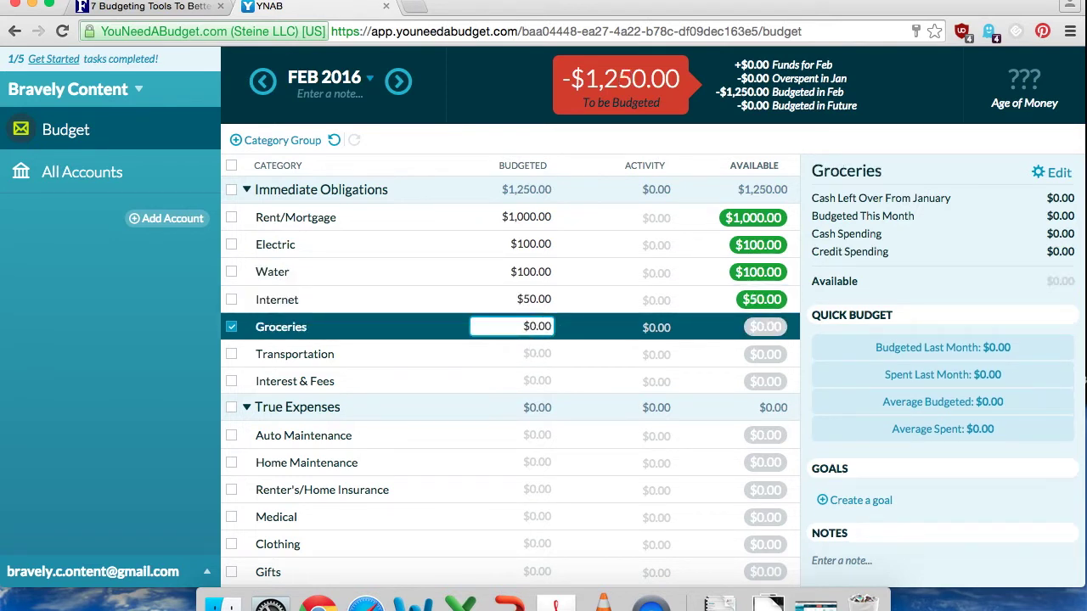
{"action": "type", "text": "200"}
{"action": "left_click", "coordinate": [535, 354]}
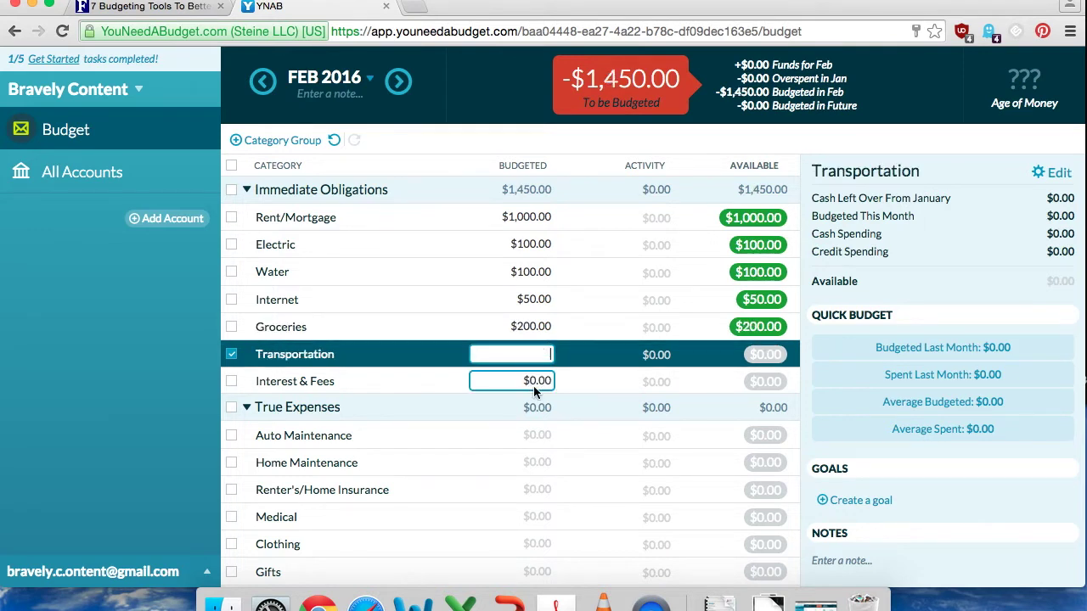
{"action": "type", "text": "100"}
{"action": "left_click", "coordinate": [541, 381]}
{"action": "type", "text": "50"}
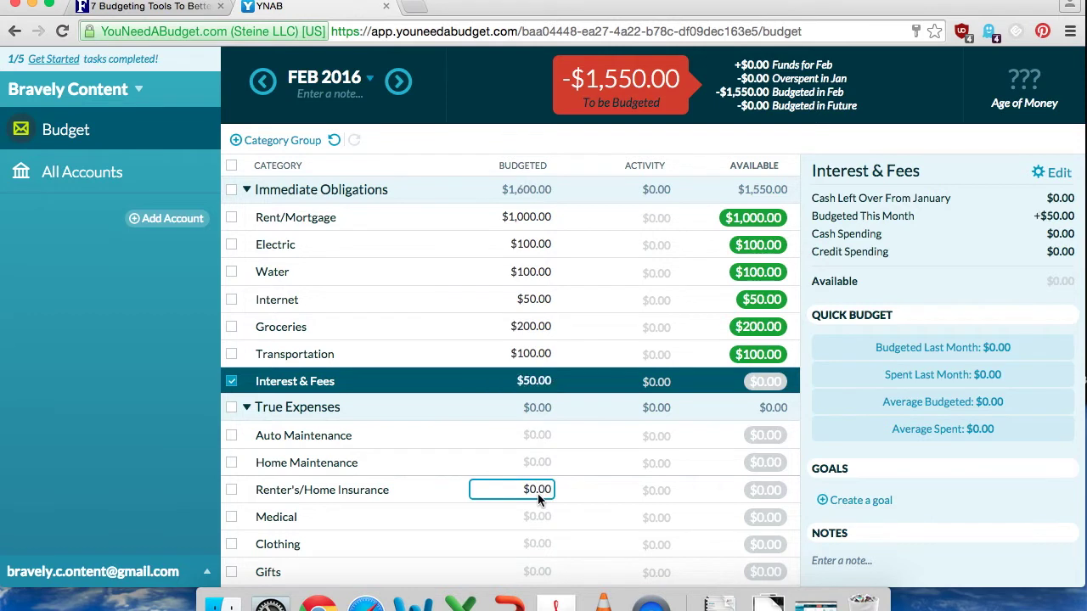
Step: Budget $300 for Student Loan under Debt Payments and $50 for Software Subscriptions under True Expenses
{"action": "left_click", "coordinate": [538, 490]}
{"action": "scroll", "coordinate": [537, 494], "scroll_direction": "down", "scroll_amount": 3}
{"action": "scroll", "coordinate": [538, 495], "scroll_direction": "down", "scroll_amount": 2}
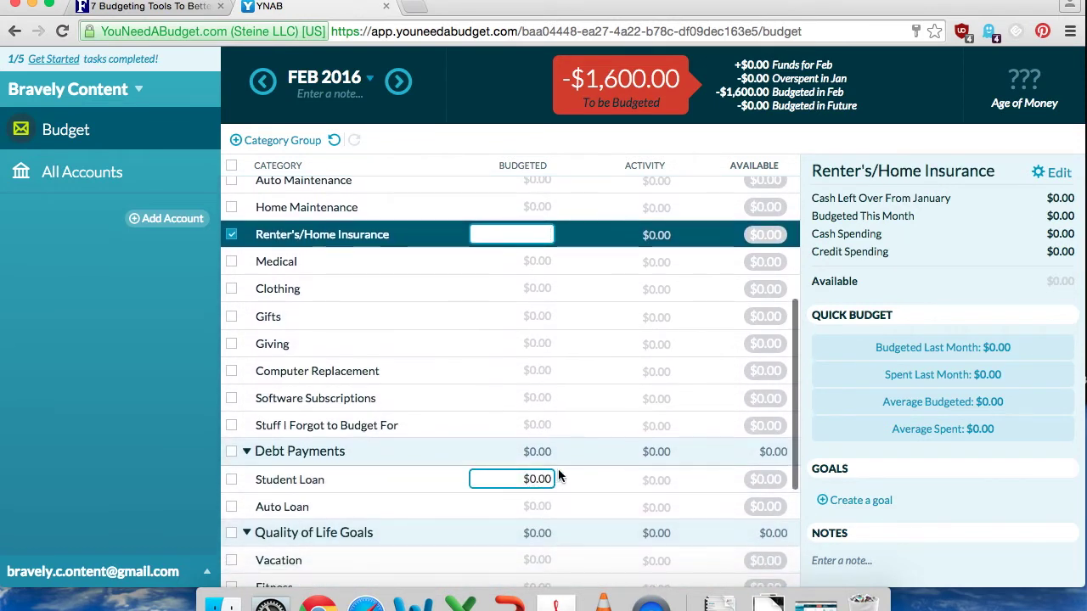
{"action": "left_click", "coordinate": [536, 480]}
{"action": "type", "text": "300"}
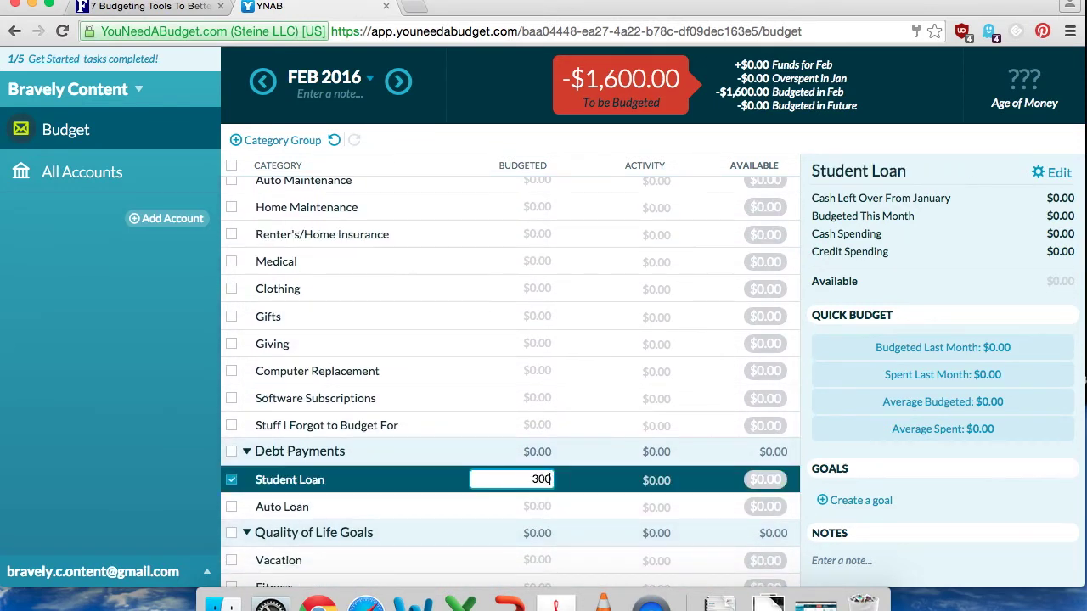
{"action": "left_click", "coordinate": [534, 399]}
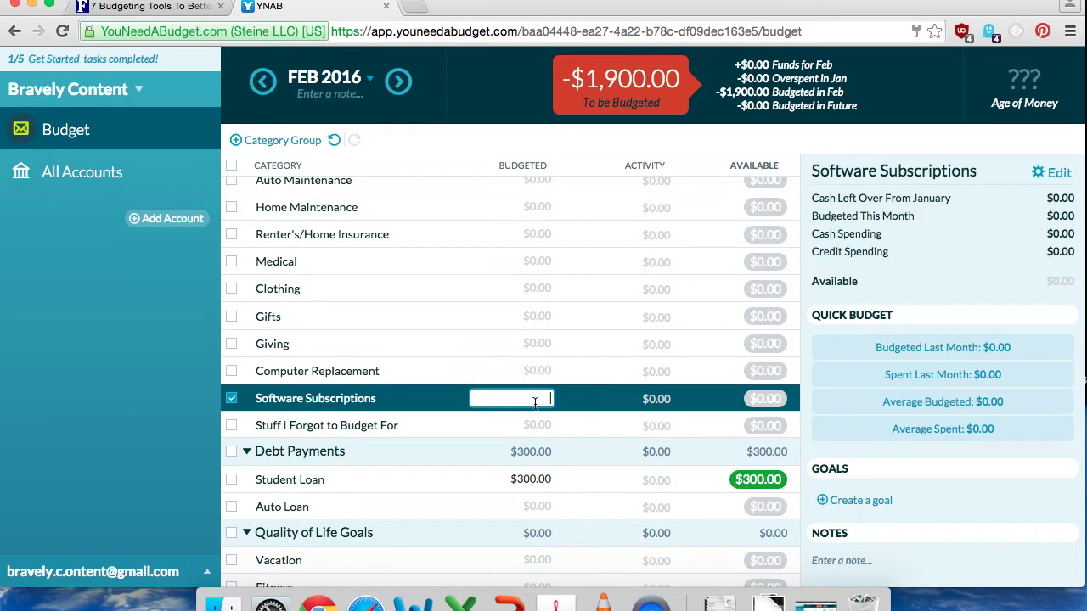
{"action": "type", "text": "50"}
{"action": "left_click", "coordinate": [537, 424]}
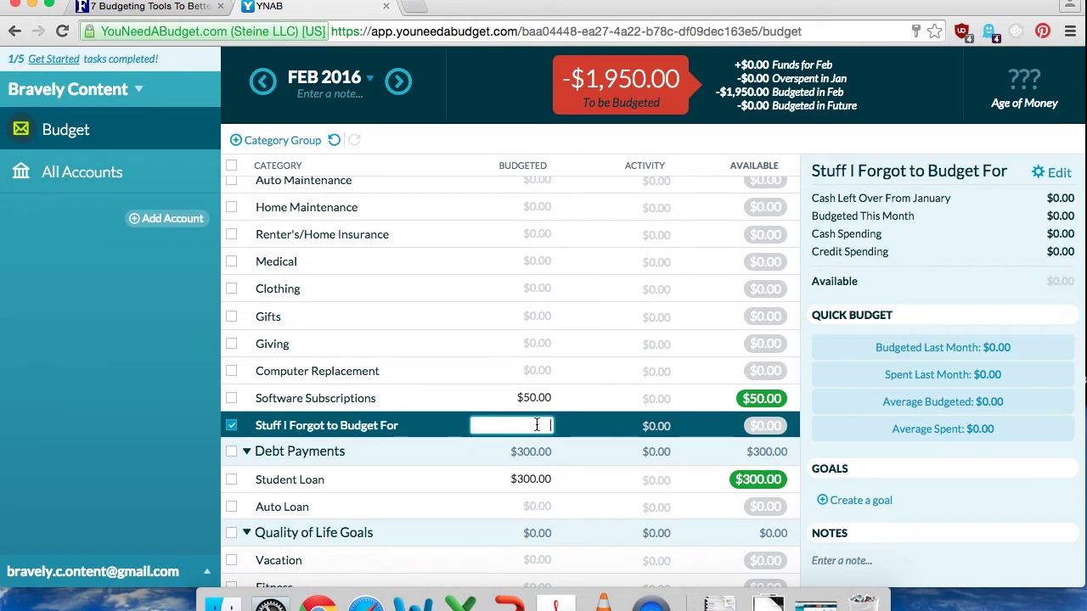
Step: Budget $100 for Dining Out and $50 for Fun Money in the Just for Fun group
{"action": "scroll", "coordinate": [533, 416], "scroll_direction": "down", "scroll_amount": 5}
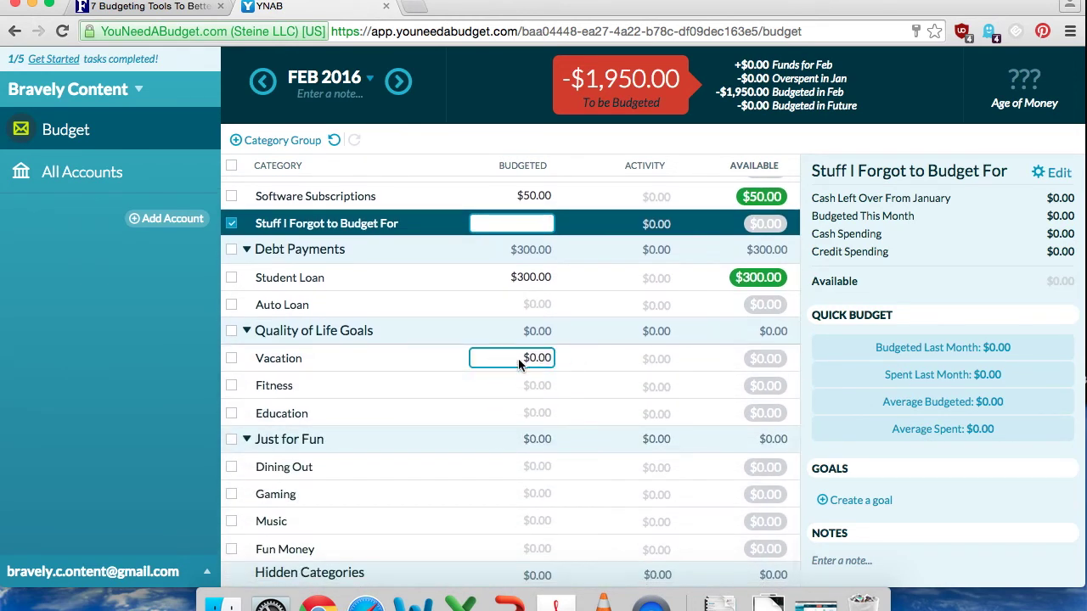
{"action": "left_click", "coordinate": [538, 469]}
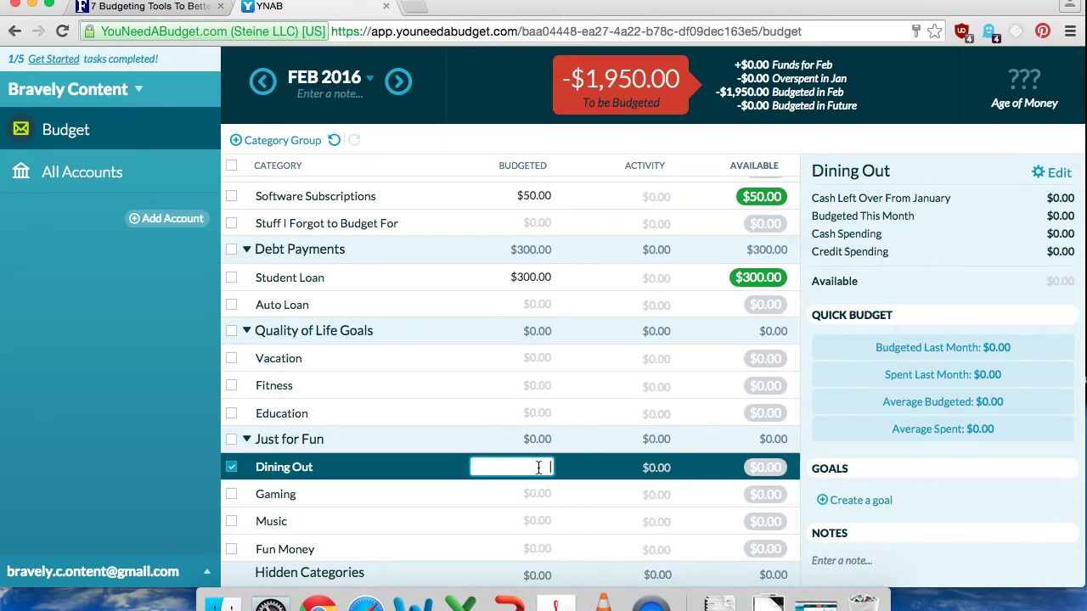
{"action": "type", "text": "100"}
{"action": "left_click", "coordinate": [542, 548]}
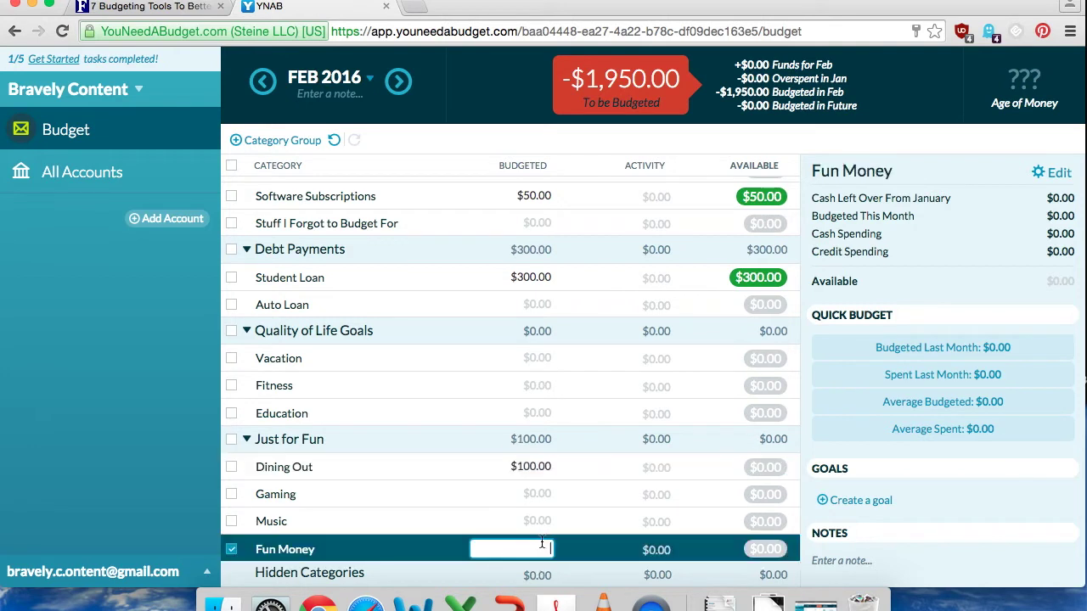
{"action": "type", "text": "50"}
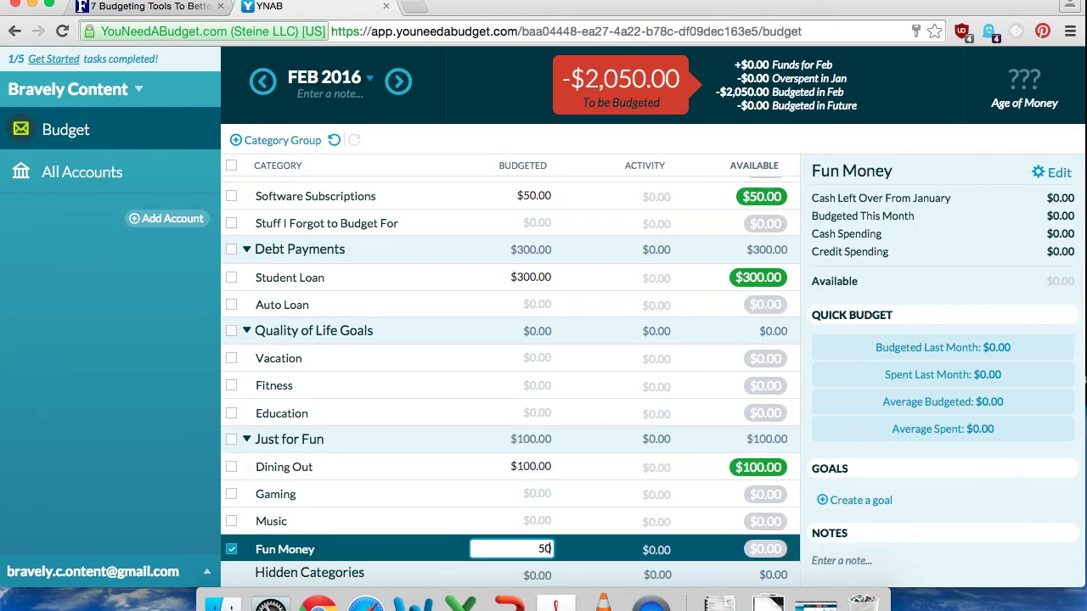
{"action": "left_click", "coordinate": [535, 494]}
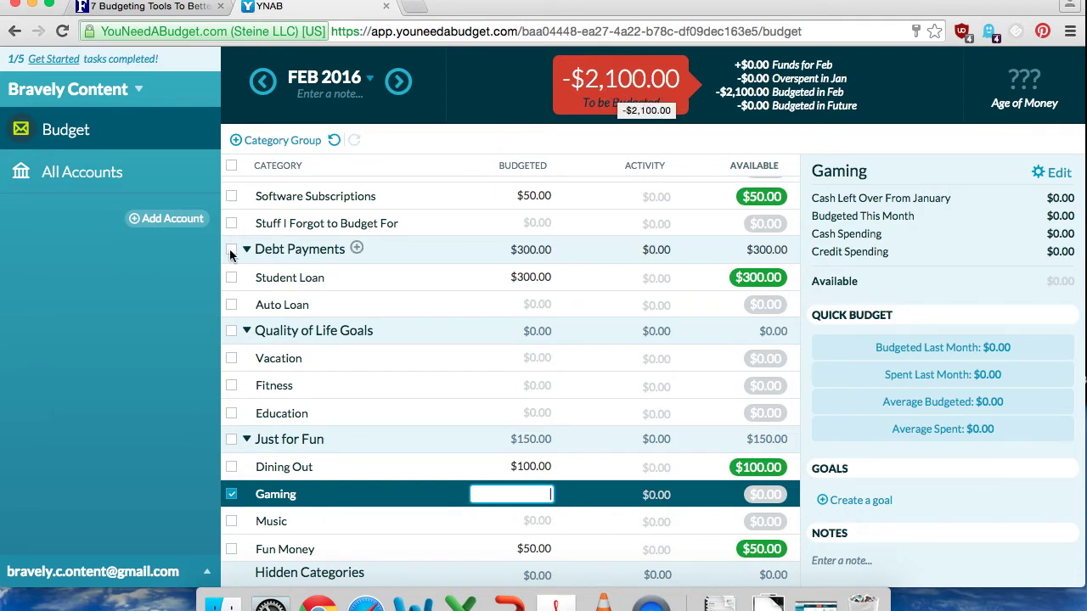
Step: Add a Checking account named BoA Account with bank transaction import turned off and a balance of 2500 today
{"action": "left_click", "coordinate": [161, 221]}
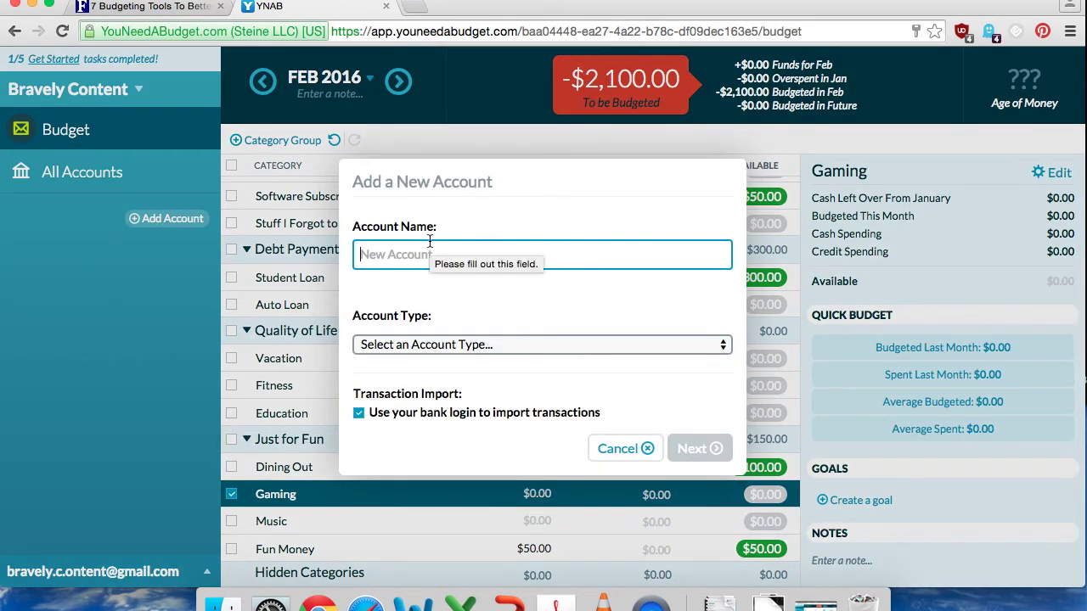
{"action": "type", "text": "Bo"}
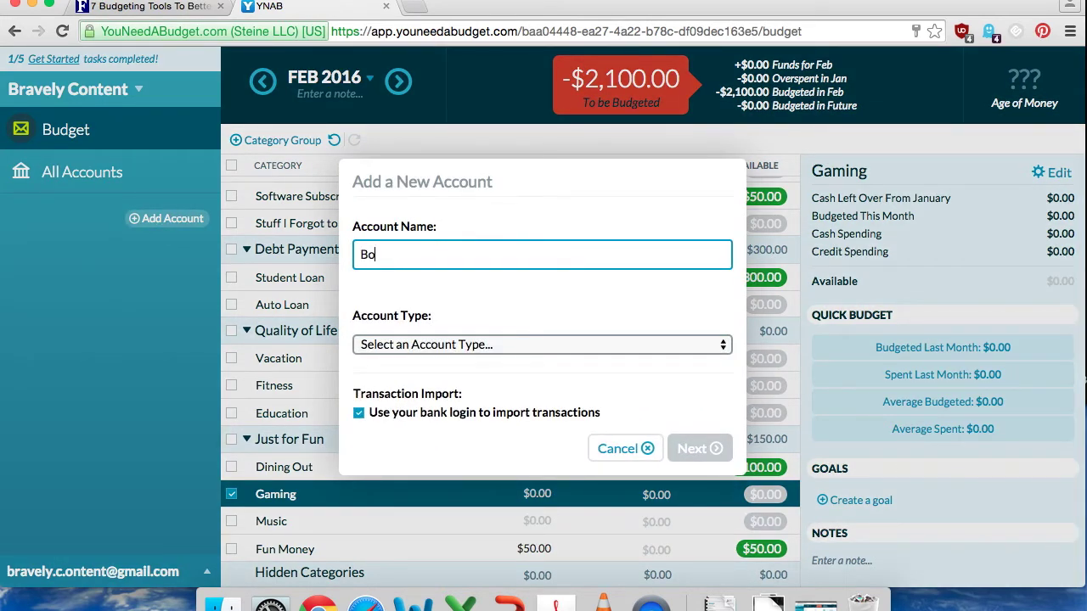
{"action": "type", "text": "A Account"}
{"action": "left_click", "coordinate": [393, 344]}
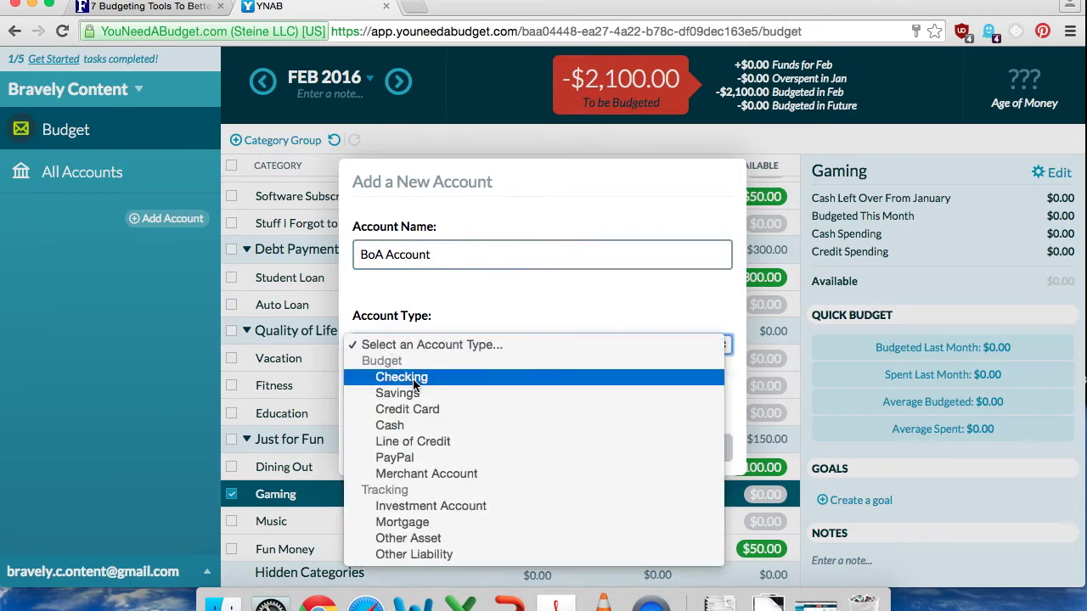
{"action": "left_click", "coordinate": [411, 378]}
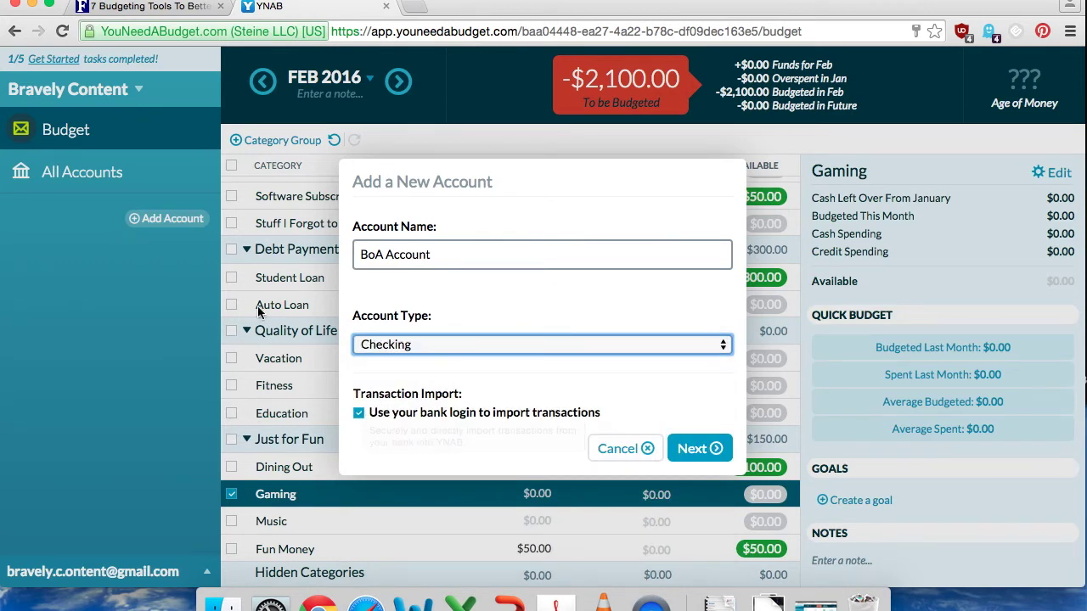
{"action": "left_click", "coordinate": [357, 414]}
{"action": "left_click", "coordinate": [357, 414]}
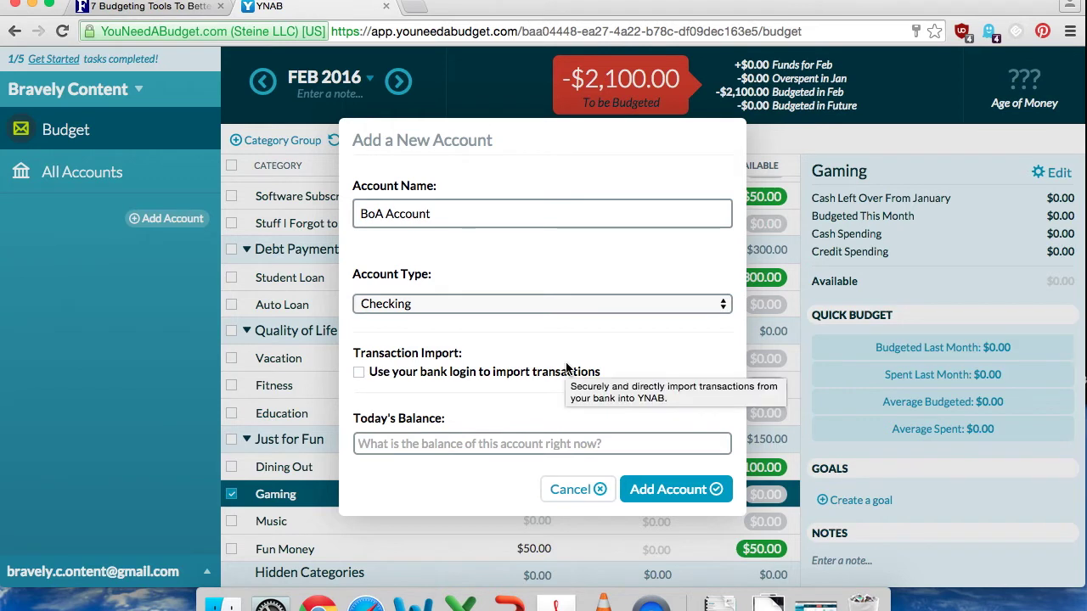
{"action": "left_click", "coordinate": [599, 441]}
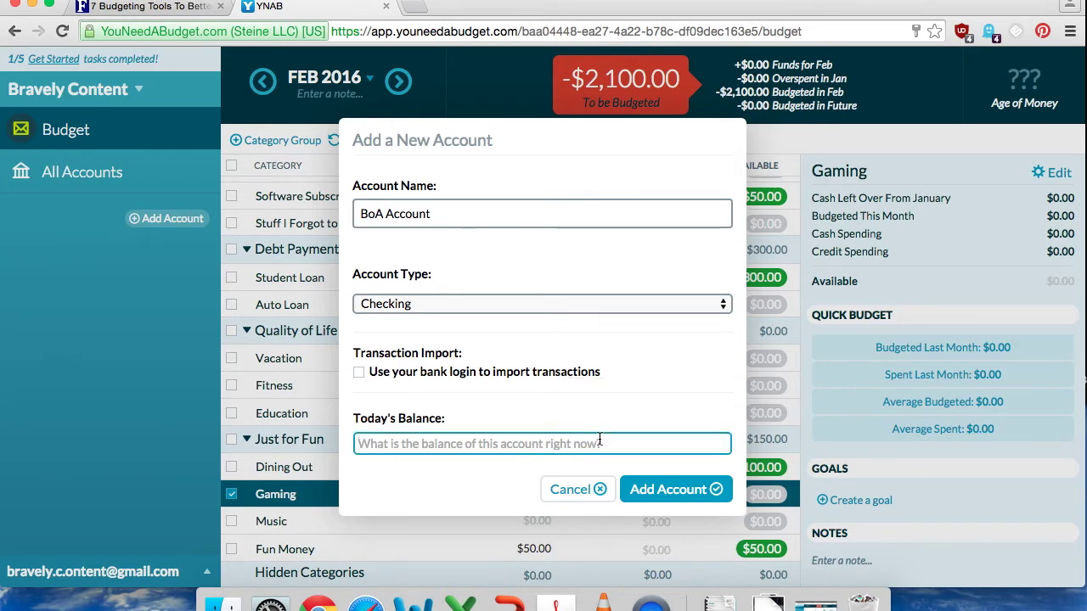
{"action": "type", "text": "2500"}
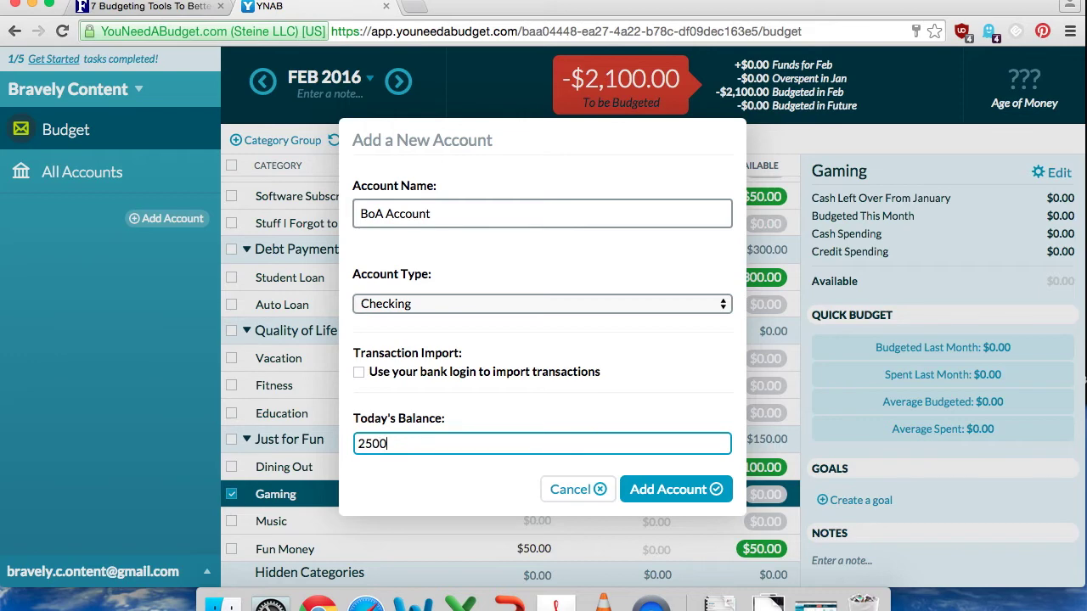
{"action": "left_click", "coordinate": [677, 491]}
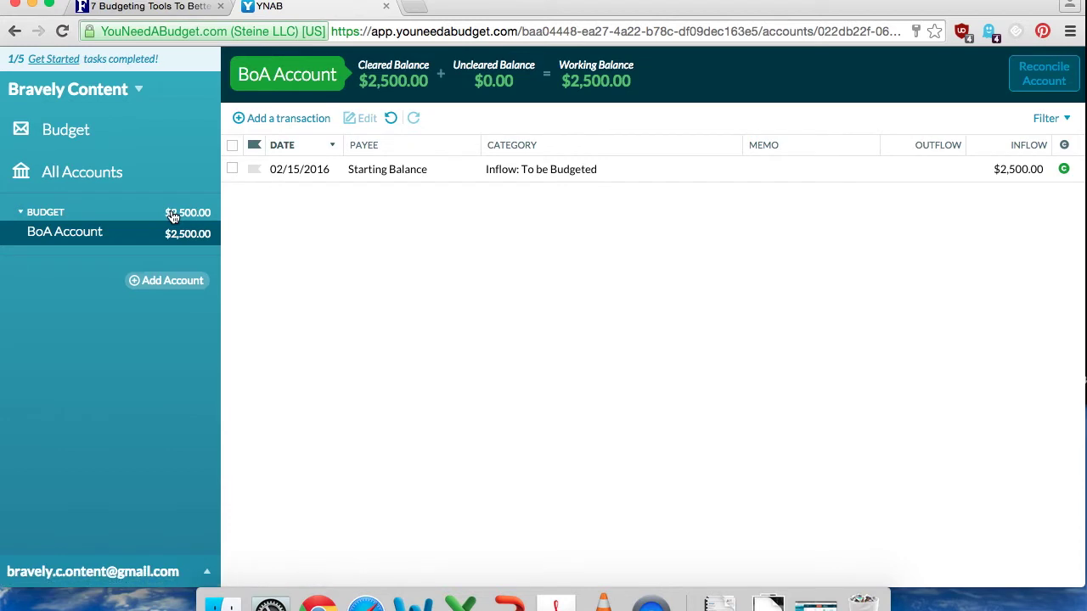
Step: Add an Investment Account named Wife's Bank with bank transaction import turned off and a balance of 5000 today
{"action": "left_click", "coordinate": [173, 281]}
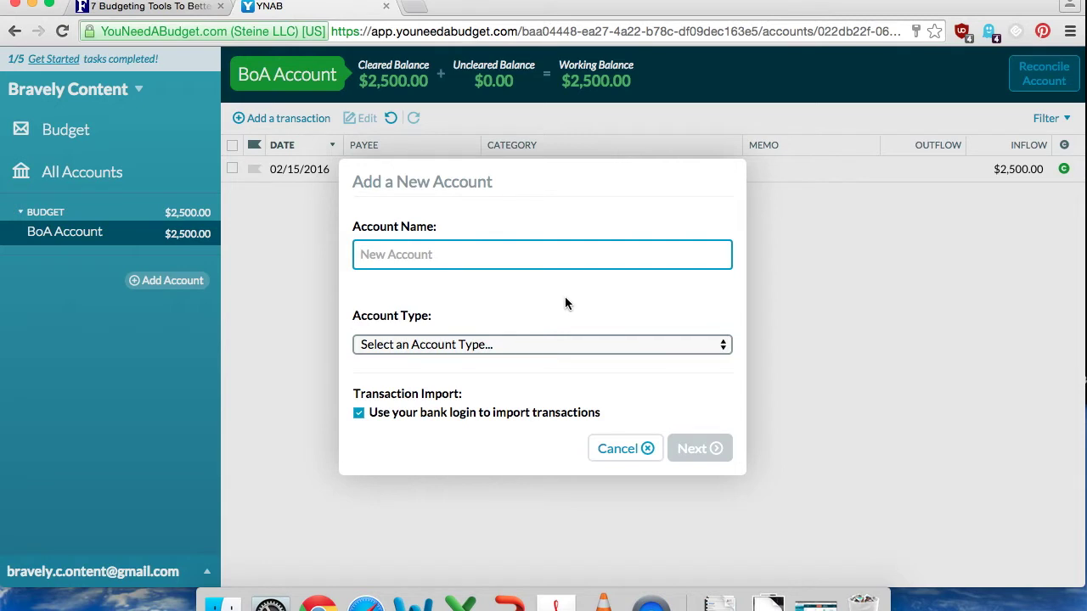
{"action": "type", "text": "Wif"}
{"action": "key", "text": "BackSpace"}
{"action": "key", "text": "BackSpace"}
{"action": "type", "text": "ife's Bank"}
{"action": "left_click", "coordinate": [539, 344]}
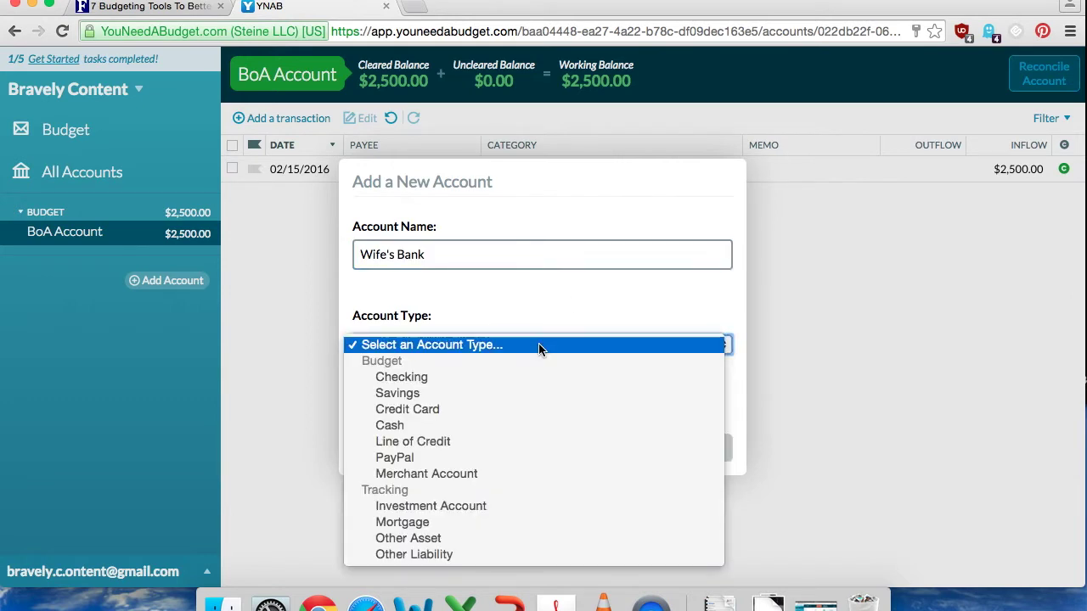
{"action": "left_click", "coordinate": [486, 505]}
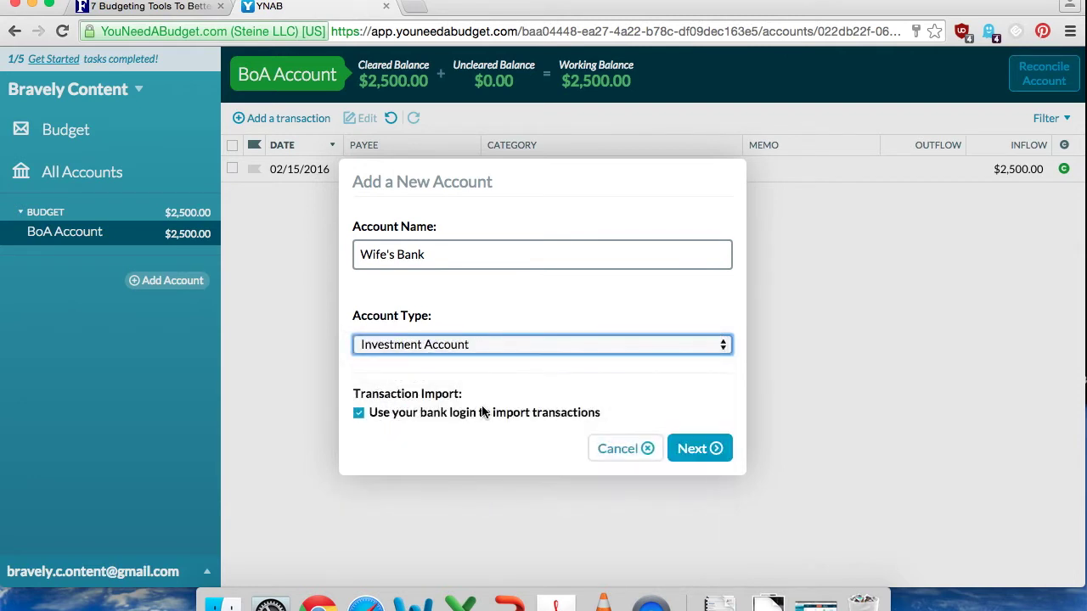
{"action": "left_click", "coordinate": [358, 414]}
{"action": "left_click", "coordinate": [612, 446]}
{"action": "type", "text": "5000"}
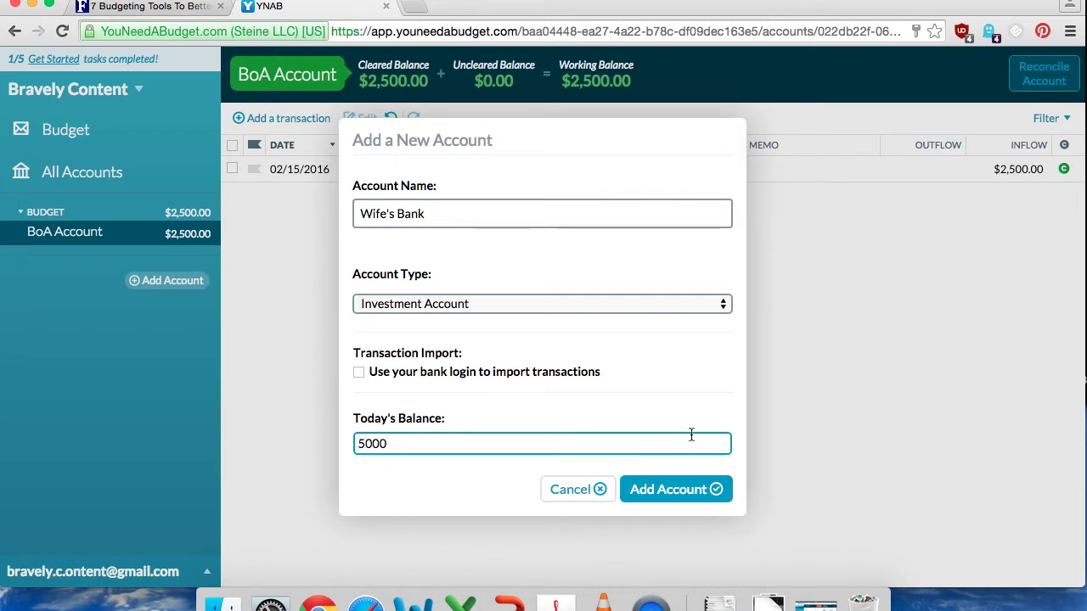
{"action": "left_click", "coordinate": [675, 491]}
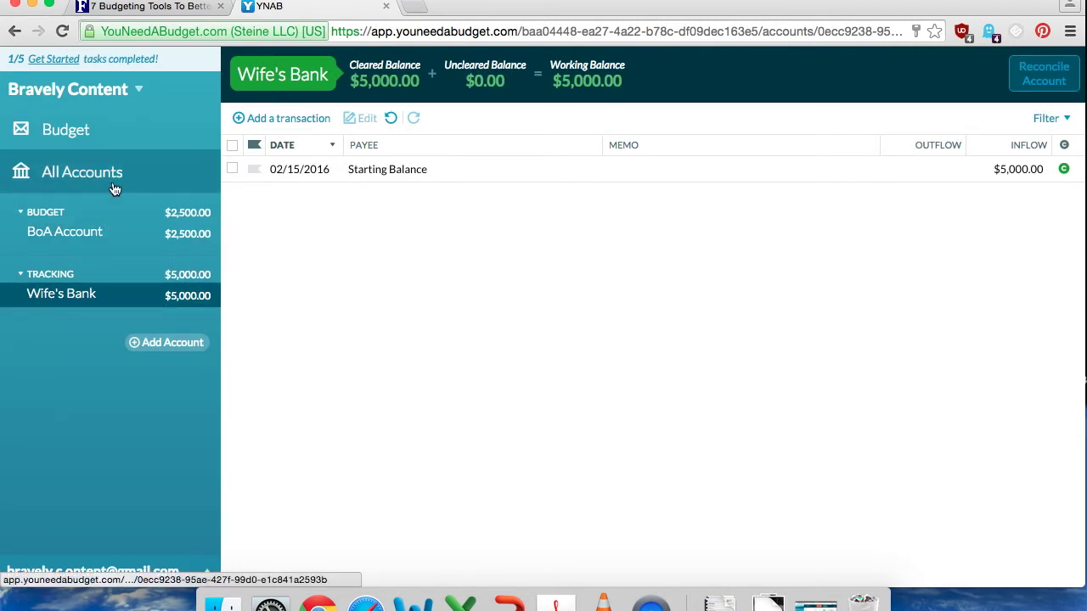
Step: Return to the budget and consult the handbook on adding accounts through the Get Started task for the primary spending account
{"action": "left_click", "coordinate": [100, 145]}
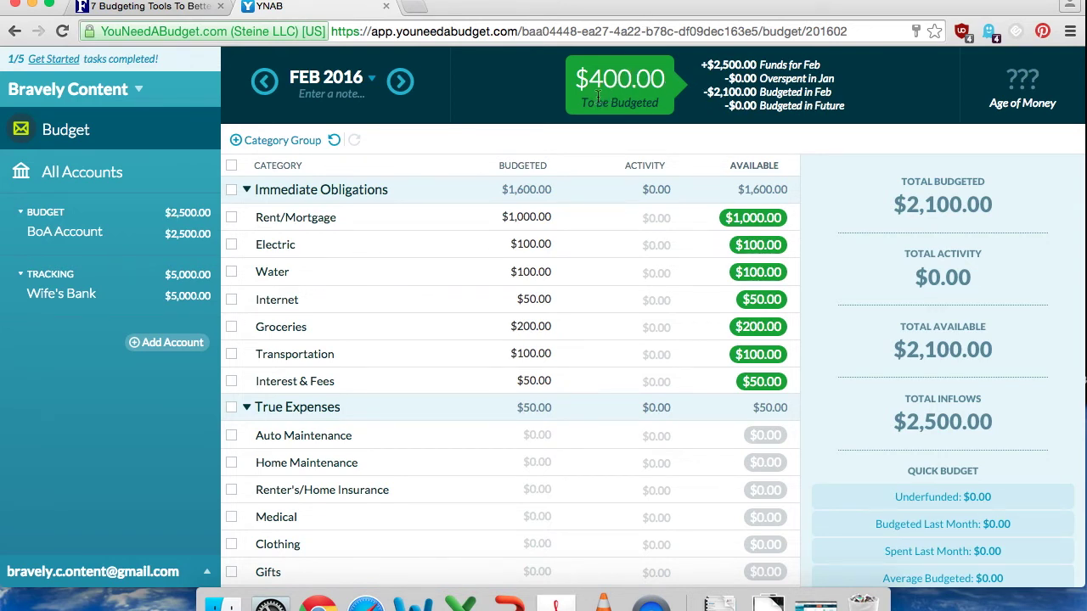
{"action": "mouse_move", "coordinate": [593, 96]}
{"action": "left_click", "coordinate": [63, 61]}
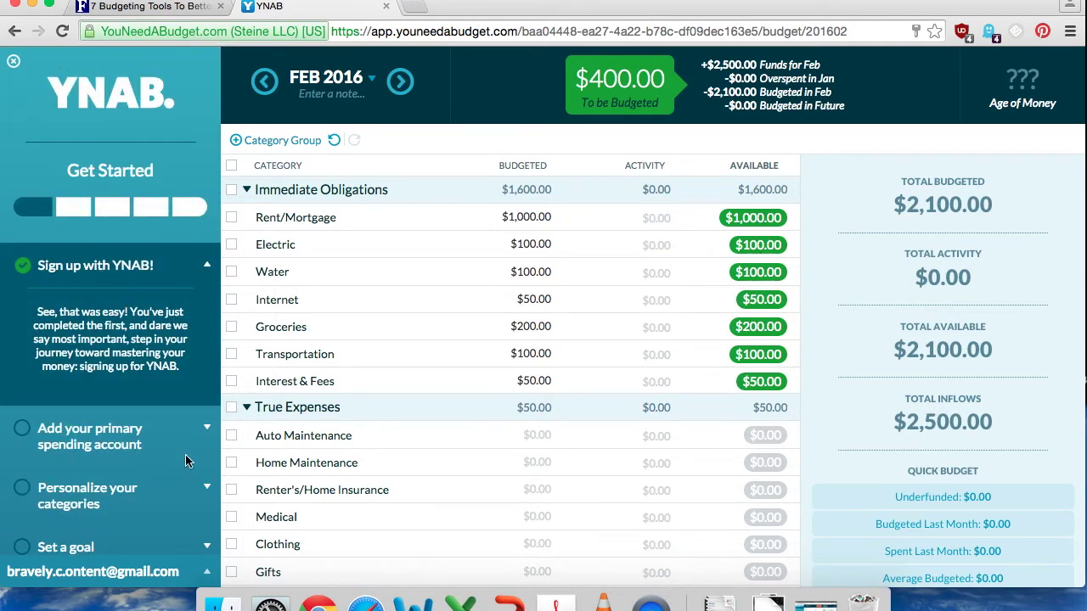
{"action": "left_click", "coordinate": [203, 424]}
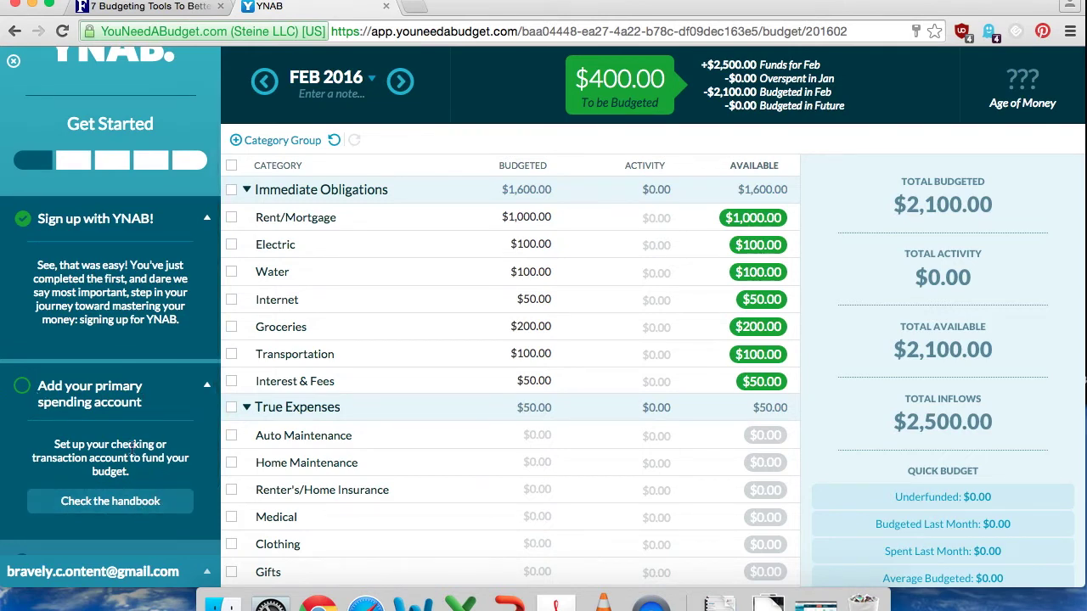
{"action": "left_click", "coordinate": [118, 465]}
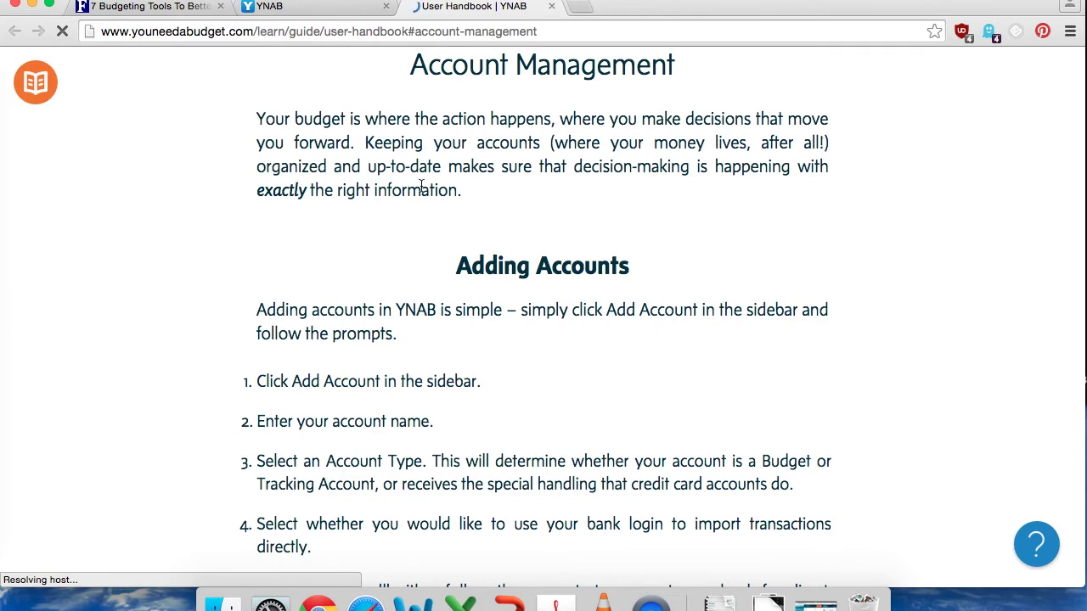
{"action": "scroll", "coordinate": [382, 446], "scroll_direction": "down", "scroll_amount": 5}
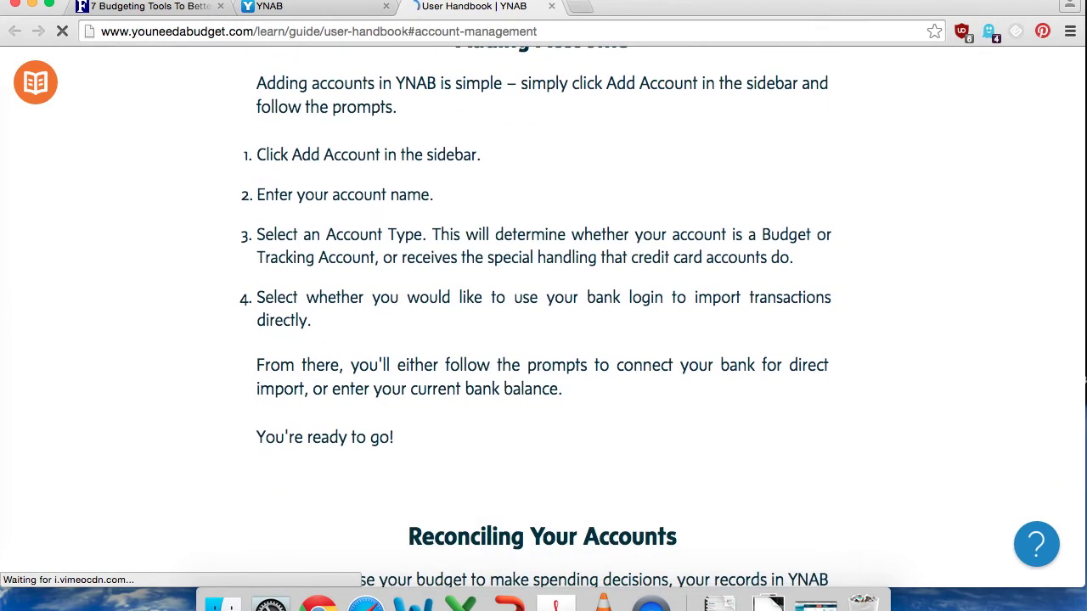
{"action": "left_click", "coordinate": [551, 6]}
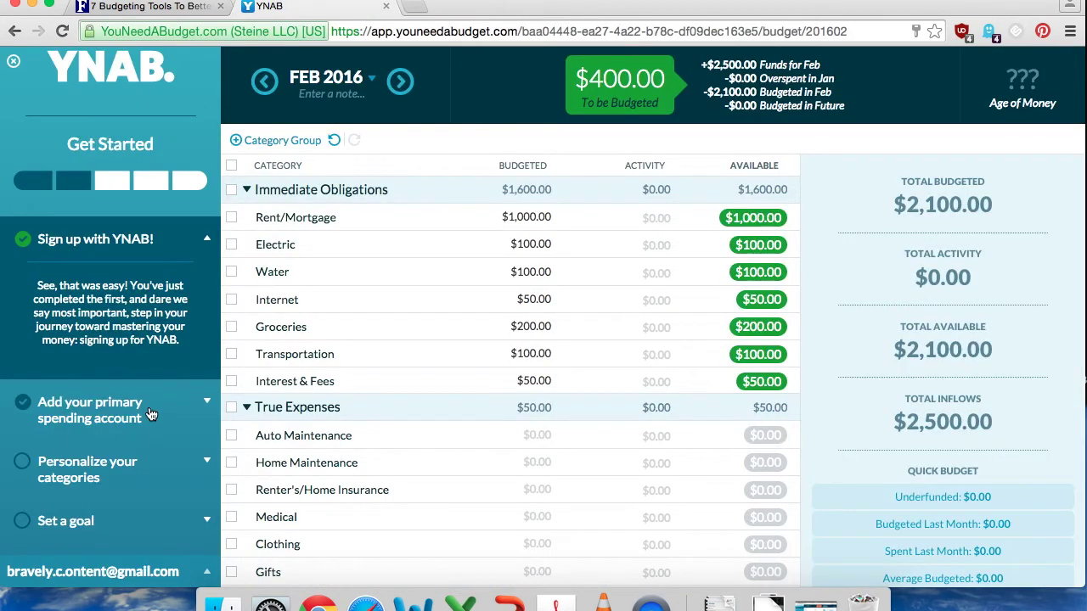
Step: Review the Personalize your categories task and close the Get Started checklist
{"action": "left_click", "coordinate": [206, 461]}
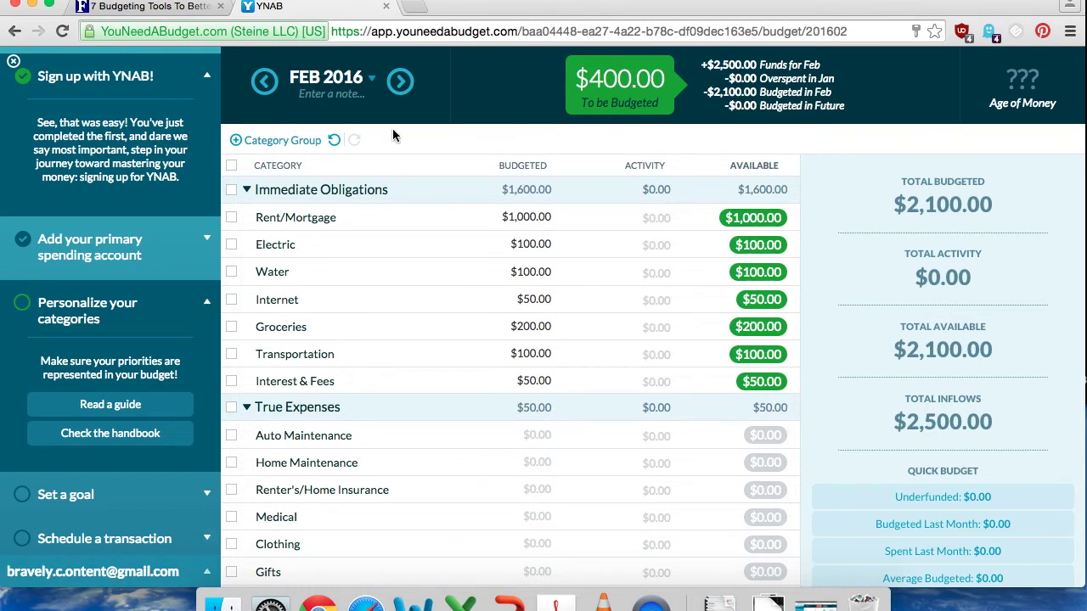
{"action": "left_click", "coordinate": [204, 71]}
{"action": "left_click", "coordinate": [13, 61]}
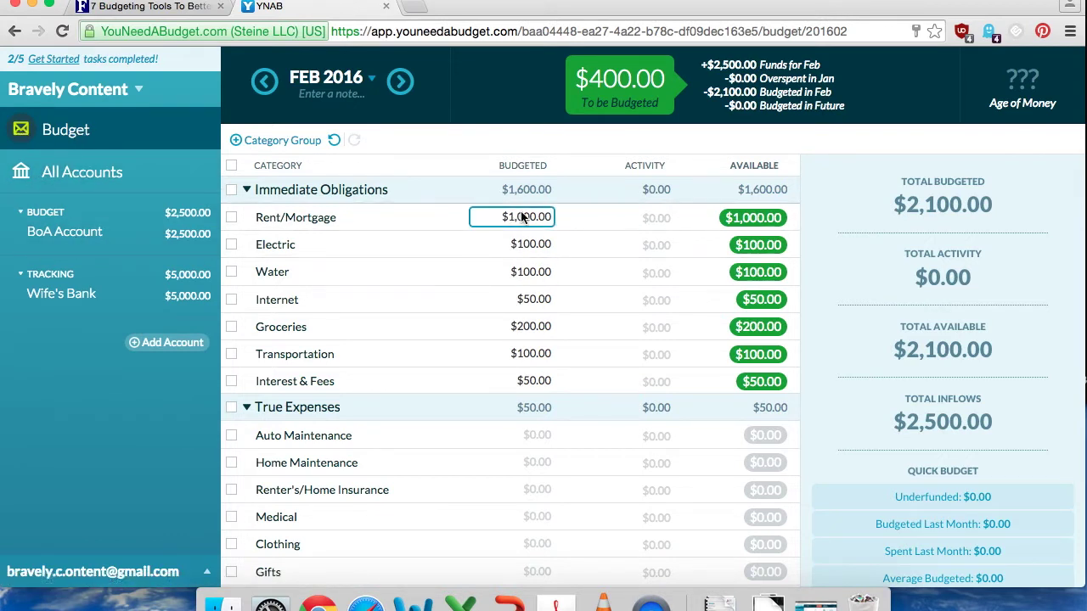
Step: Open a new goal for the Rent/Mortgage category to examine the available goal types
{"action": "left_click", "coordinate": [661, 221]}
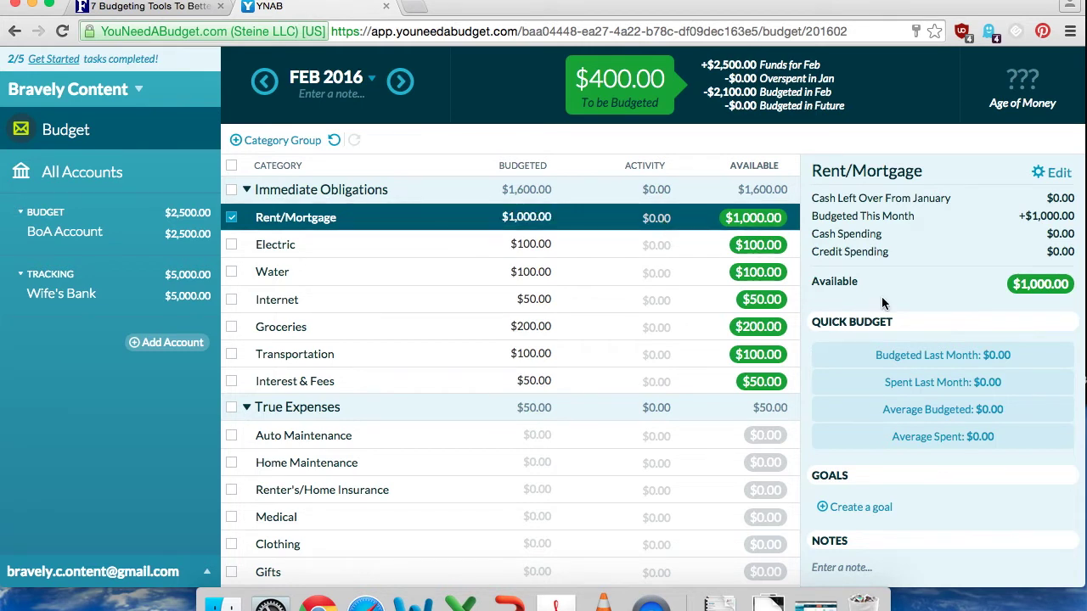
{"action": "scroll", "coordinate": [885, 304], "scroll_direction": "down", "scroll_amount": 1}
{"action": "left_click", "coordinate": [858, 501]}
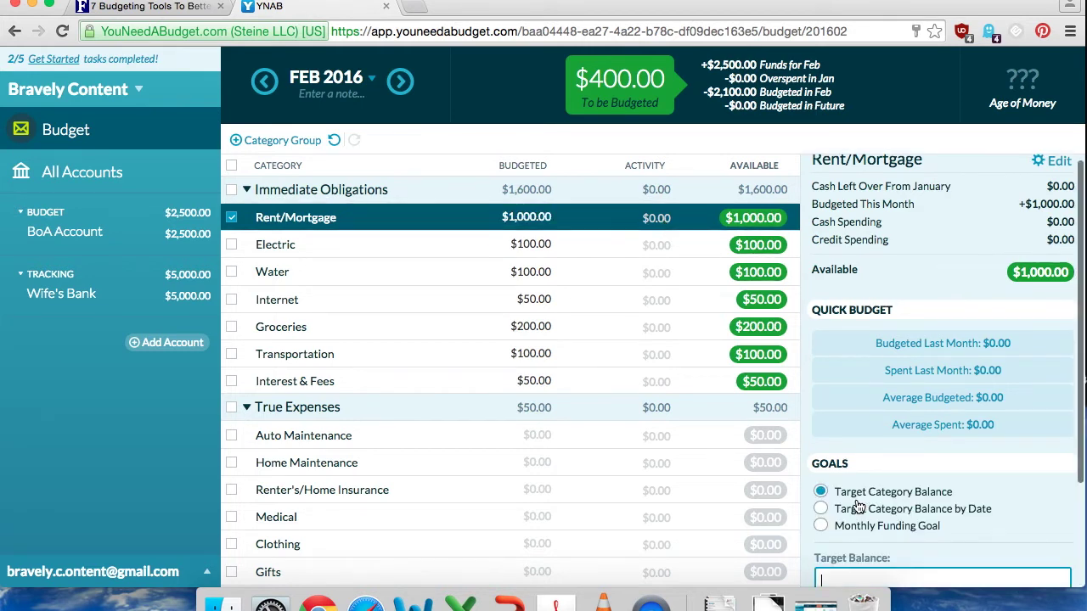
{"action": "scroll", "coordinate": [989, 463], "scroll_direction": "down", "scroll_amount": 1}
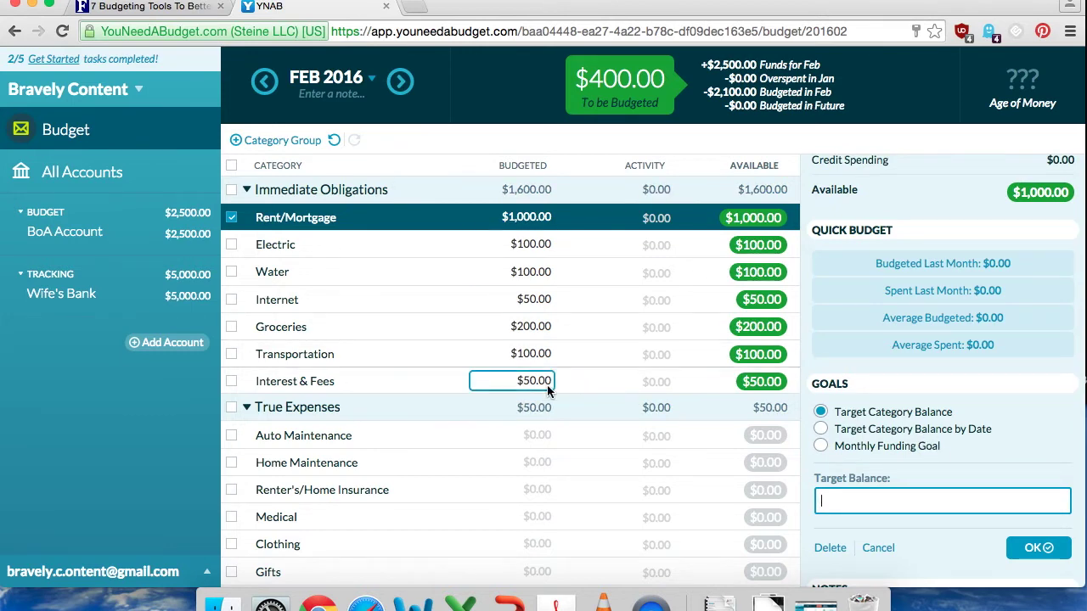
Step: Create a Monthly Funding Goal of 500 for the Student Loan category under Debt Payments
{"action": "scroll", "coordinate": [547, 386], "scroll_direction": "down", "scroll_amount": 5}
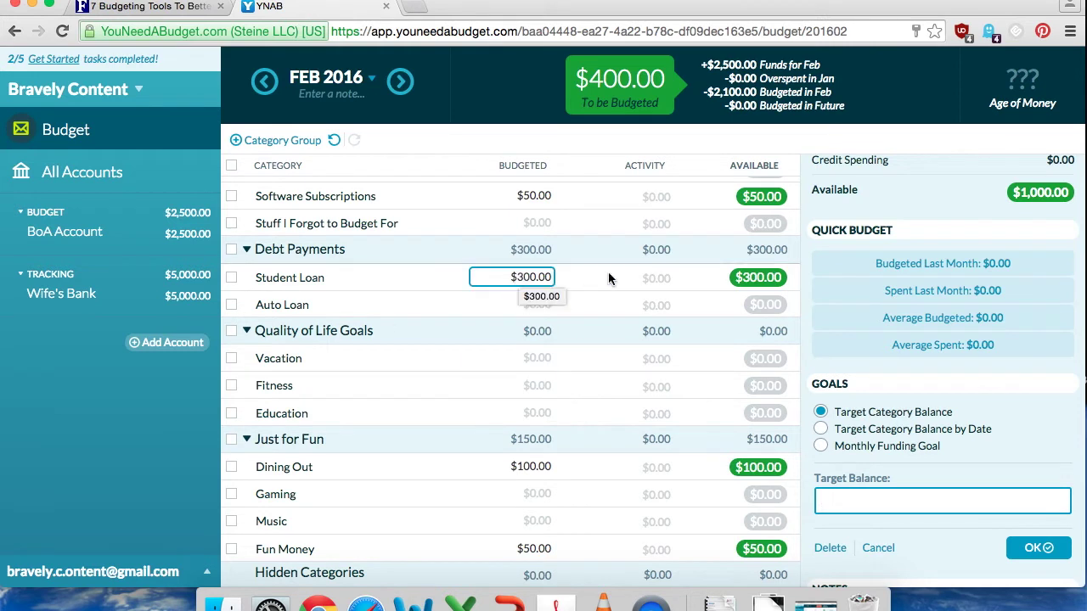
{"action": "left_click", "coordinate": [633, 278]}
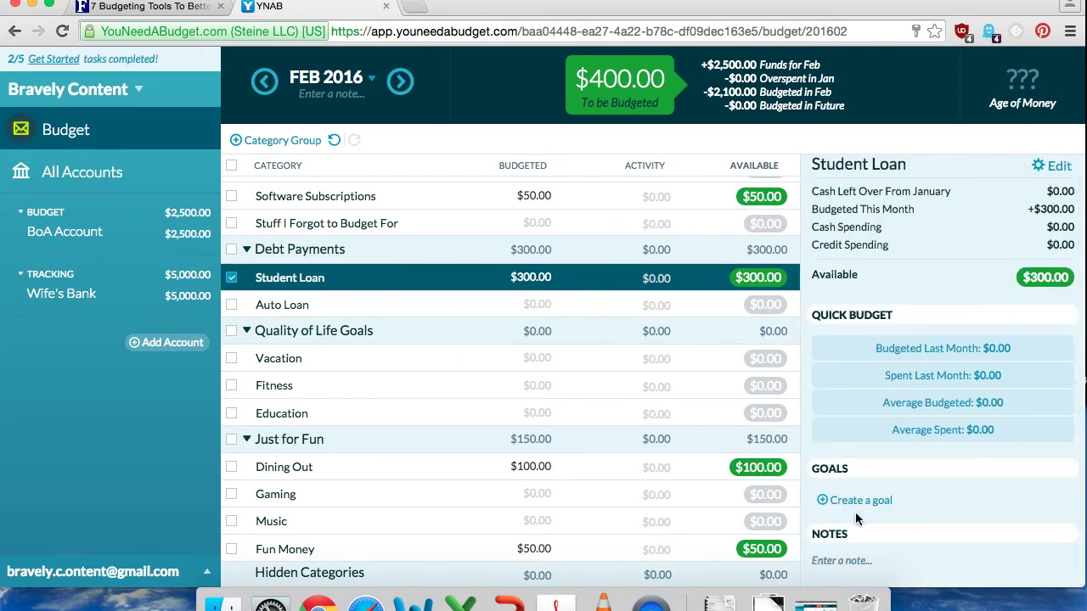
{"action": "left_click", "coordinate": [876, 501]}
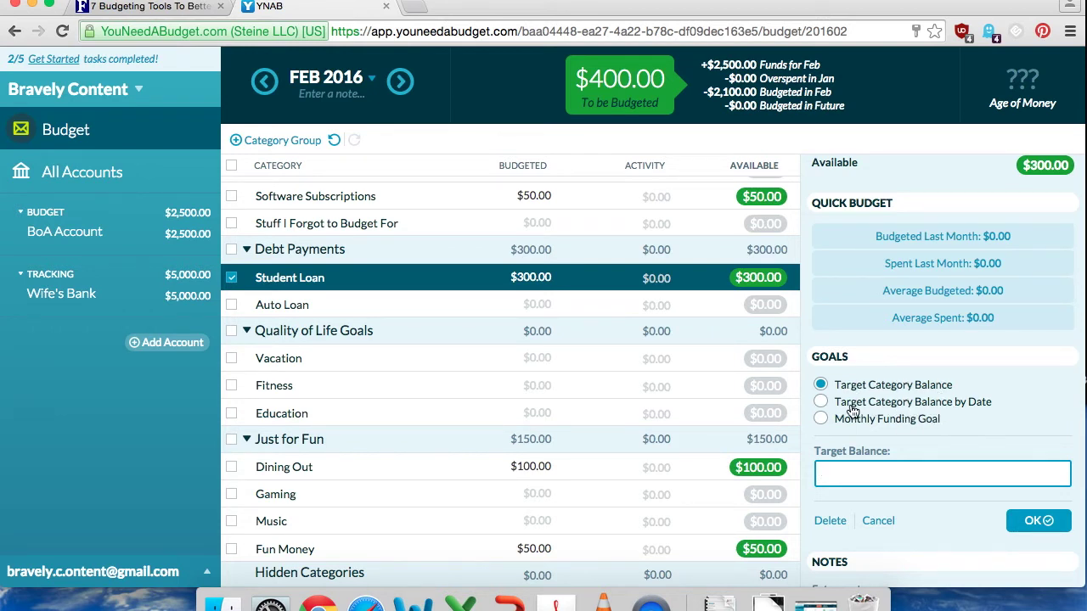
{"action": "left_click", "coordinate": [904, 419]}
{"action": "type", "text": "500"}
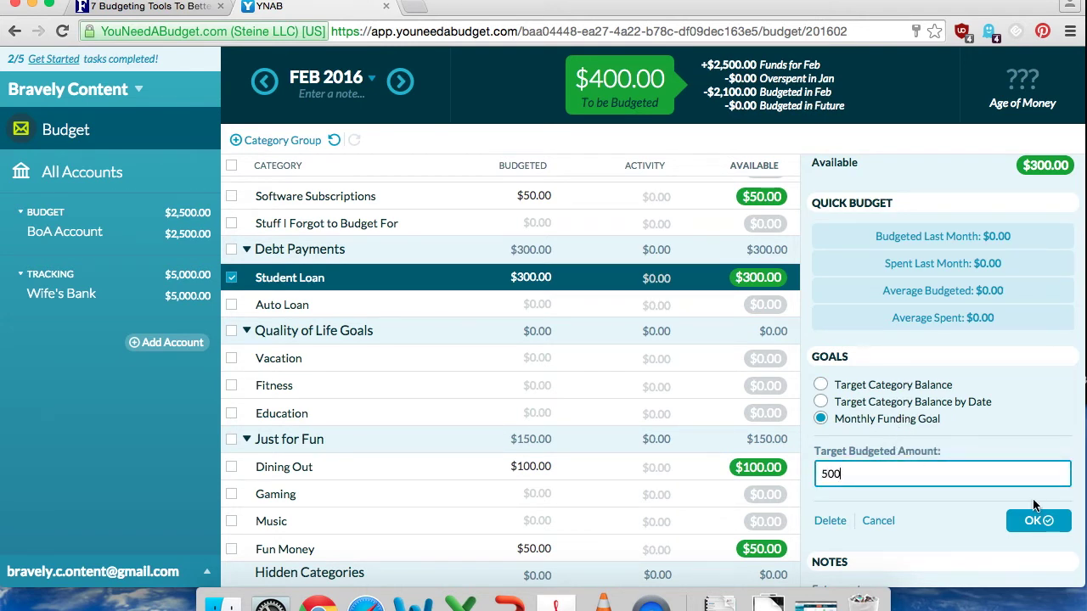
{"action": "left_click", "coordinate": [1036, 521]}
{"action": "scroll", "coordinate": [863, 509], "scroll_direction": "down", "scroll_amount": 2}
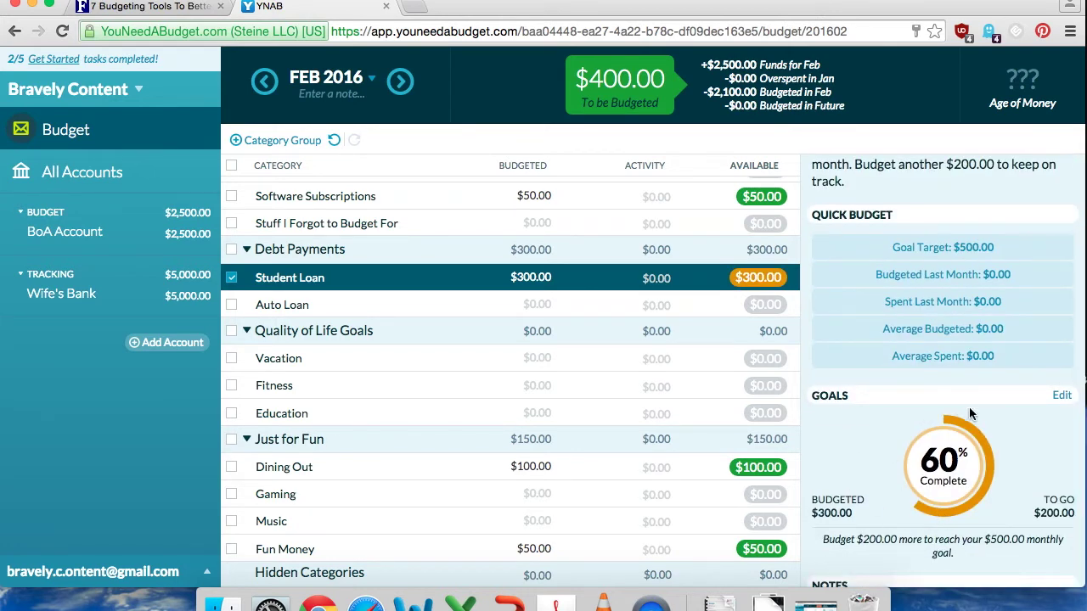
{"action": "scroll", "coordinate": [896, 406], "scroll_direction": "down", "scroll_amount": 2}
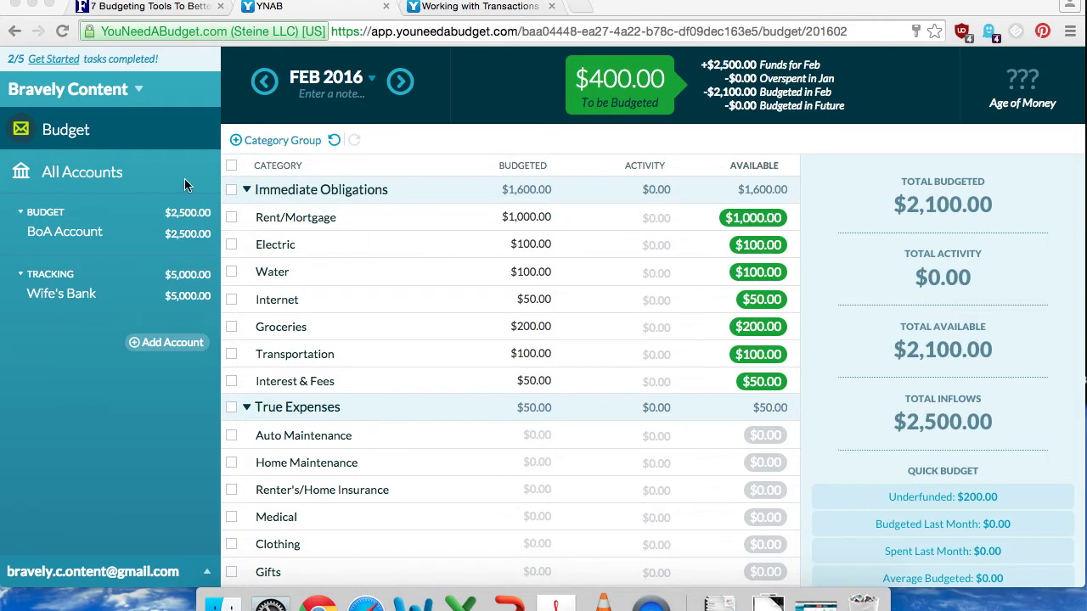
Step: Start a new transaction in the All Accounts register and assign it to BoA Account
{"action": "left_click", "coordinate": [86, 168]}
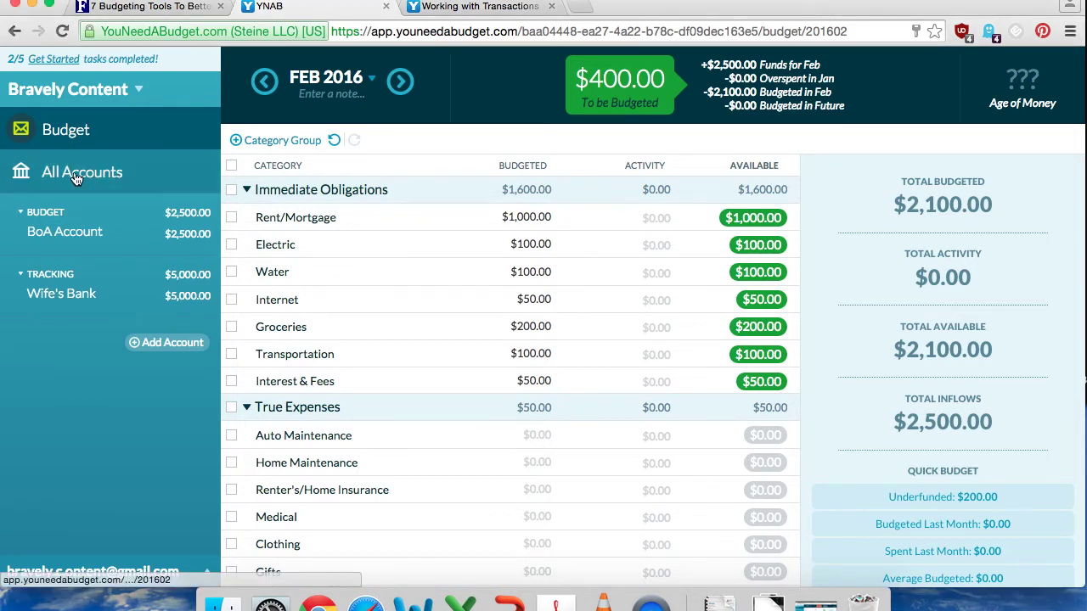
{"action": "left_click", "coordinate": [75, 178]}
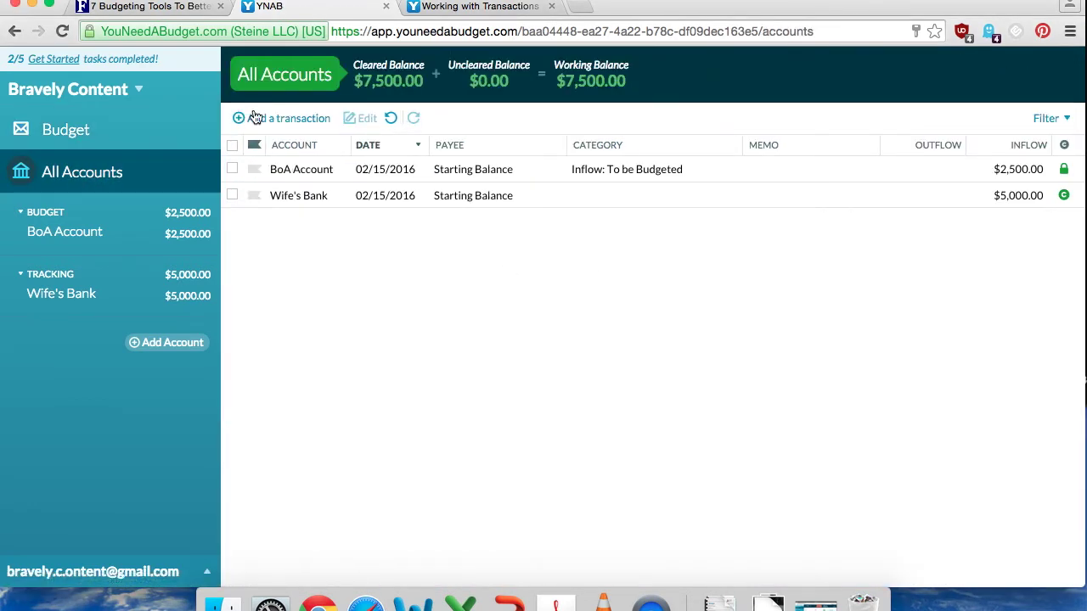
{"action": "left_click", "coordinate": [287, 120]}
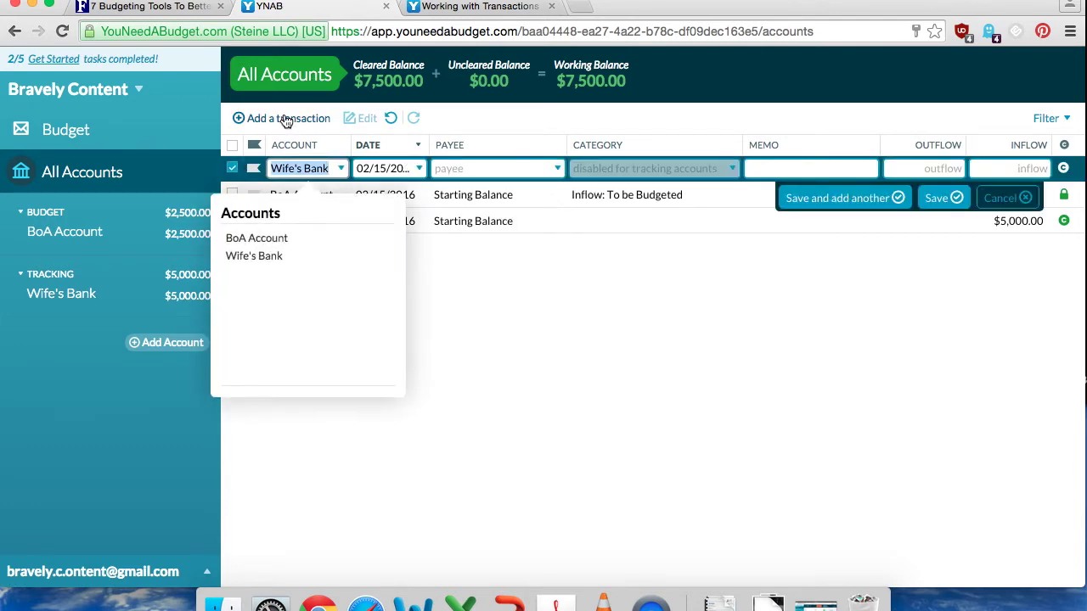
{"action": "left_click", "coordinate": [341, 173]}
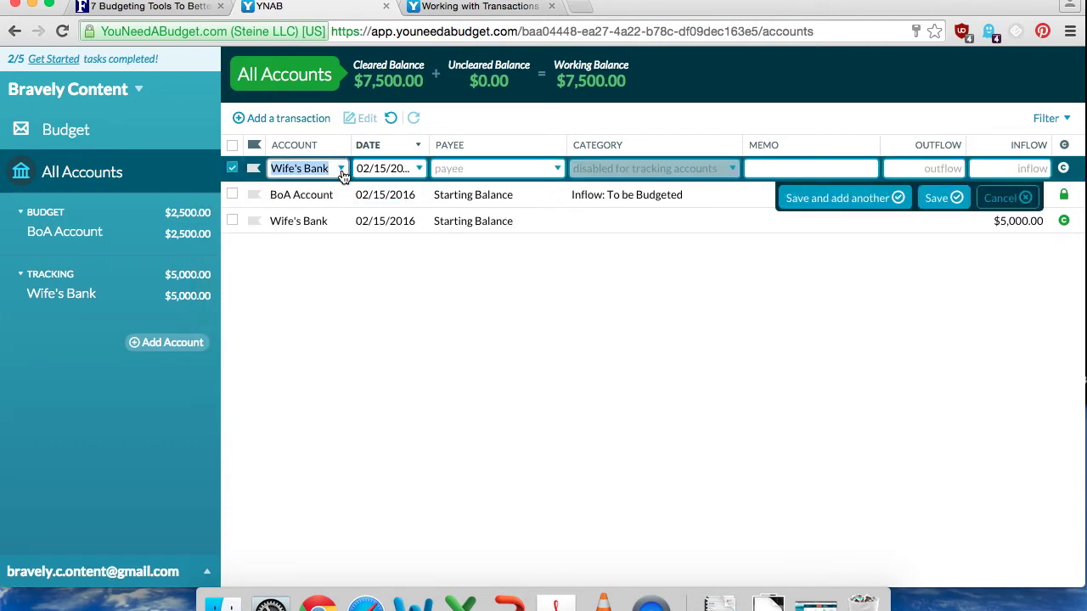
{"action": "left_click", "coordinate": [341, 170]}
{"action": "left_click", "coordinate": [341, 170]}
{"action": "left_click", "coordinate": [342, 171]}
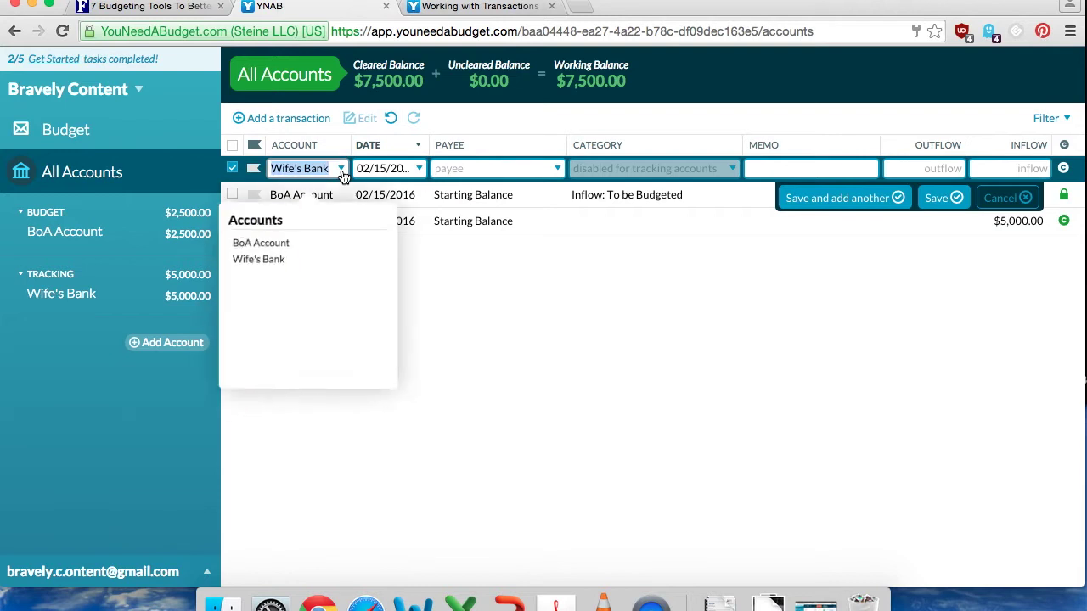
{"action": "left_click", "coordinate": [289, 237]}
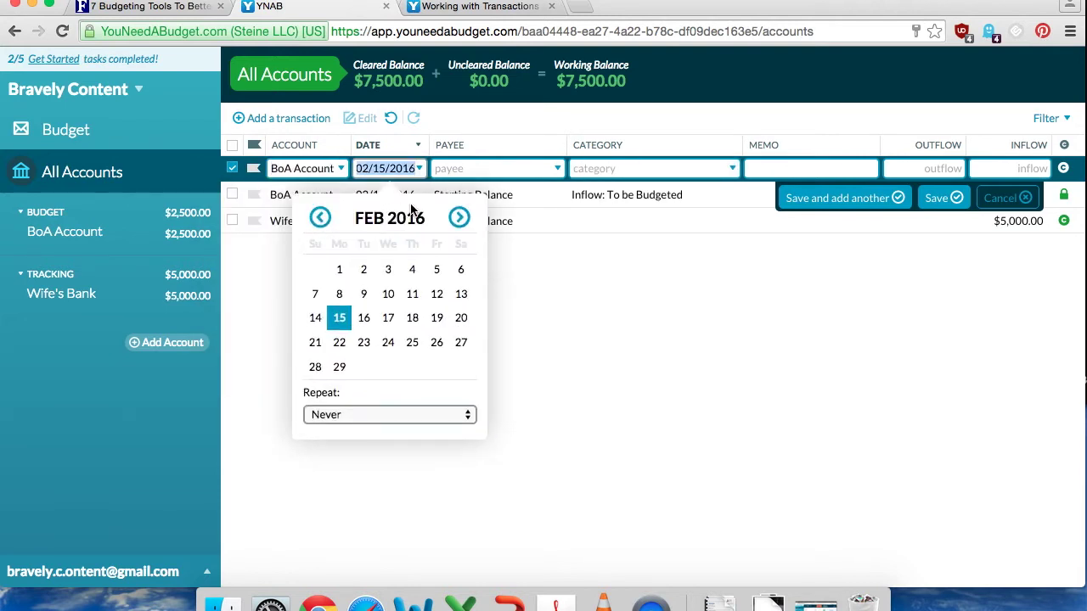
Step: Set the new BoA Account transaction to repeat monthly
{"action": "left_click", "coordinate": [391, 416]}
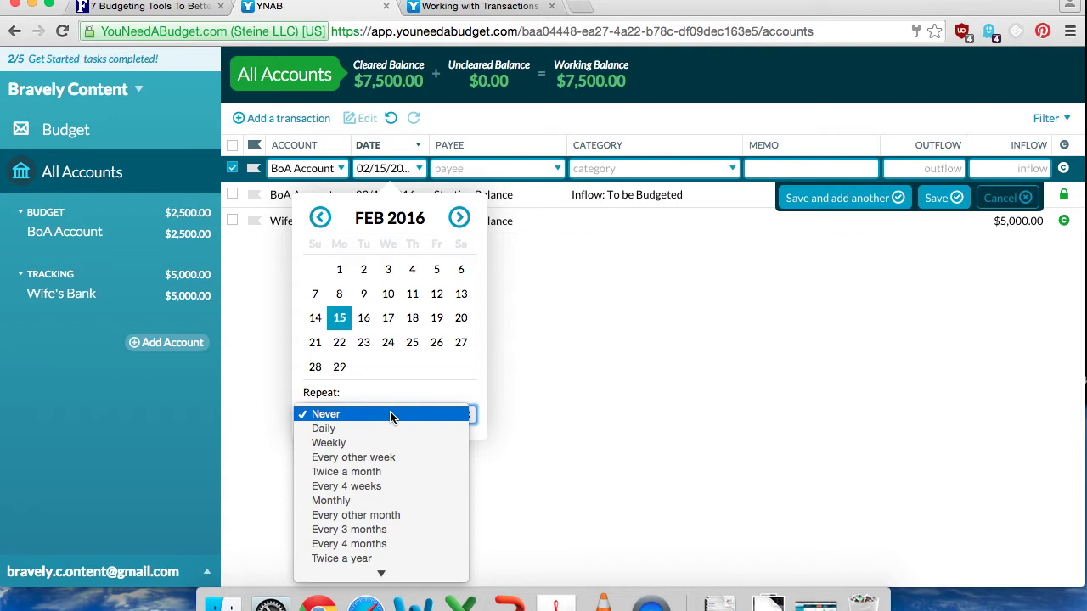
{"action": "key", "text": "Escape"}
{"action": "left_click", "coordinate": [378, 507]}
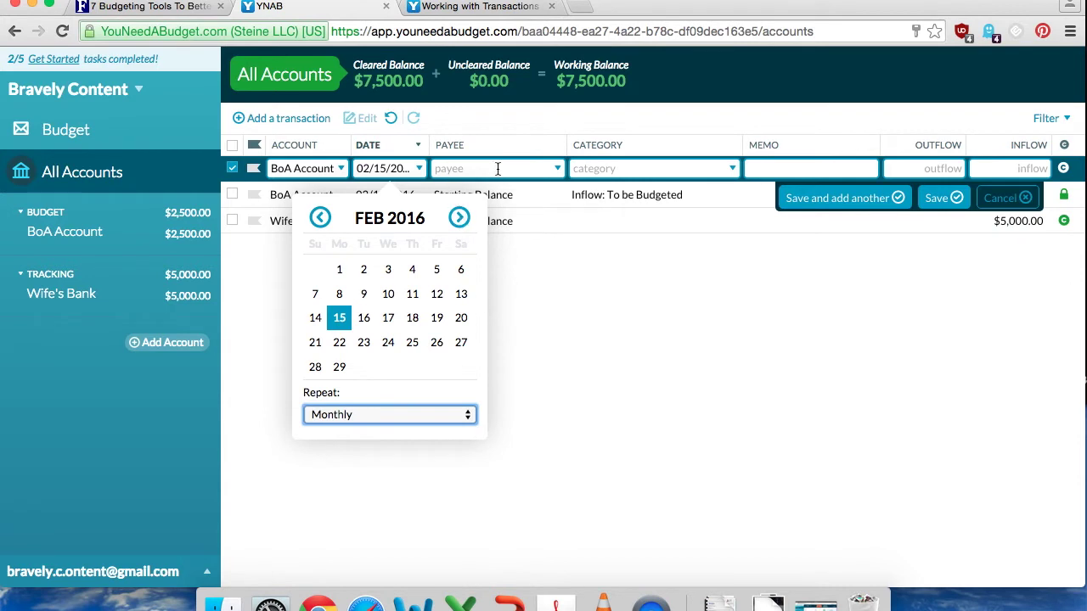
Step: Save the transaction as a 1000 outflow in the Rent/Mortgage category and mark its 02/15/2016 entry as cleared
{"action": "left_click", "coordinate": [560, 170]}
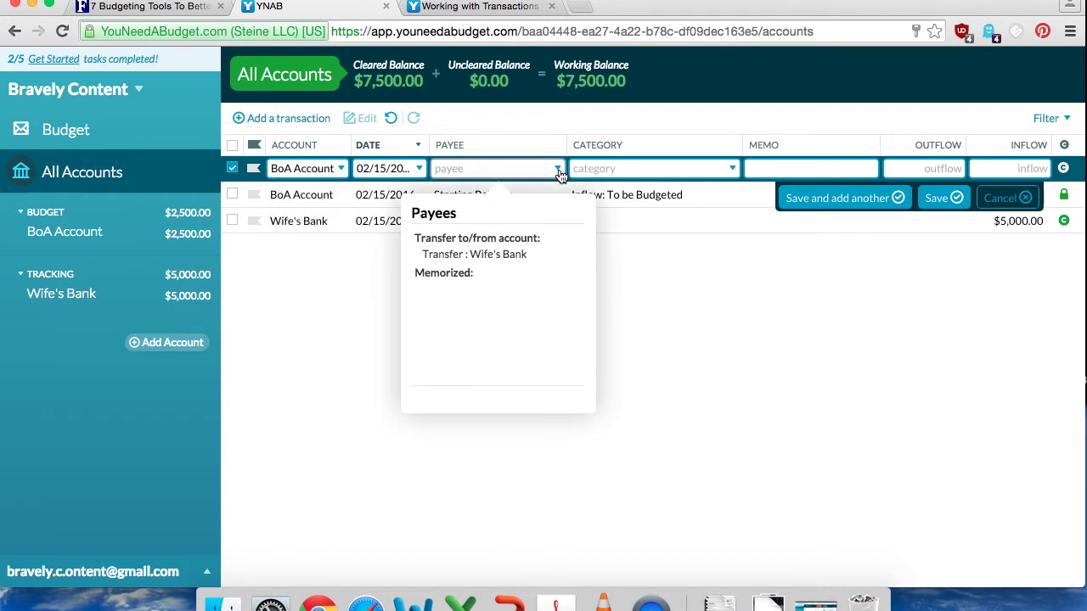
{"action": "left_click", "coordinate": [612, 168]}
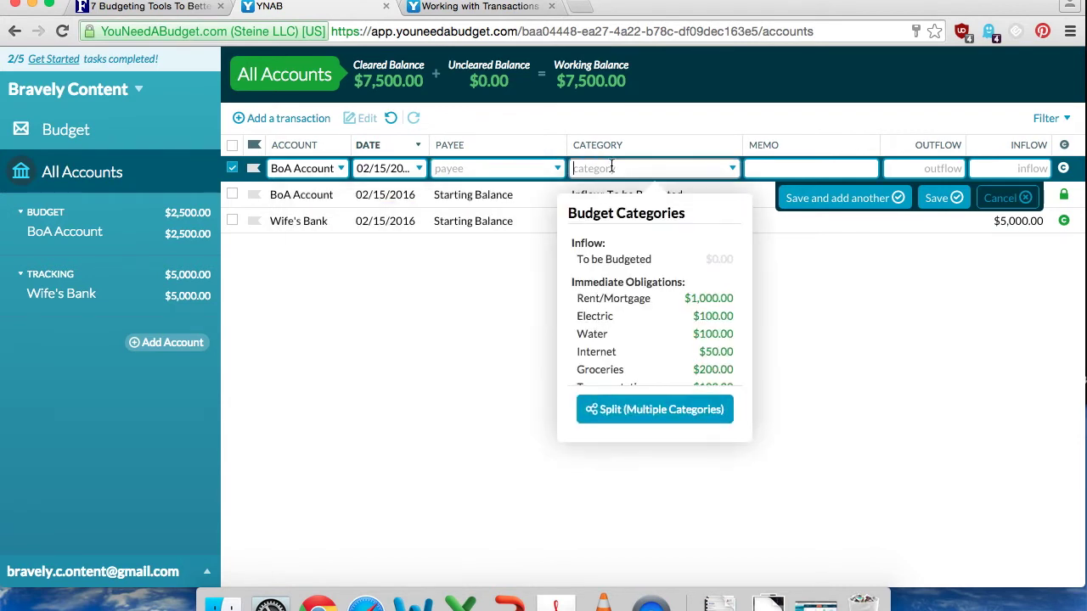
{"action": "left_click", "coordinate": [639, 302]}
{"action": "left_click", "coordinate": [839, 165]}
{"action": "left_click", "coordinate": [947, 166]}
{"action": "type", "text": "1000"}
{"action": "left_click", "coordinate": [938, 198]}
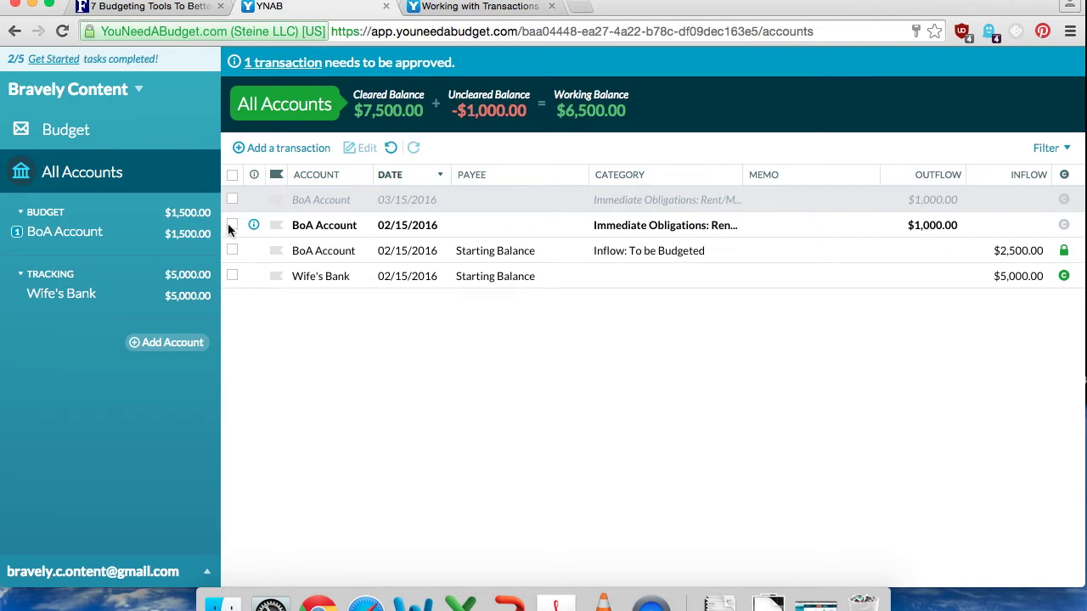
{"action": "left_click", "coordinate": [1064, 225]}
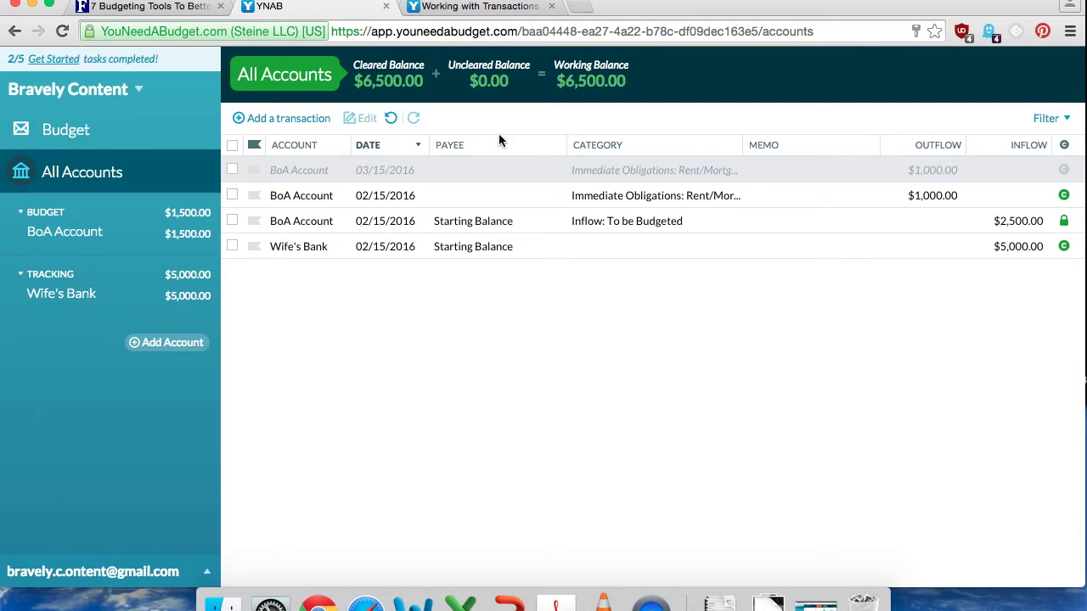
Step: Start a new BoA Account transaction dated 02/15/2016 and split it across multiple categories
{"action": "left_click", "coordinate": [298, 118]}
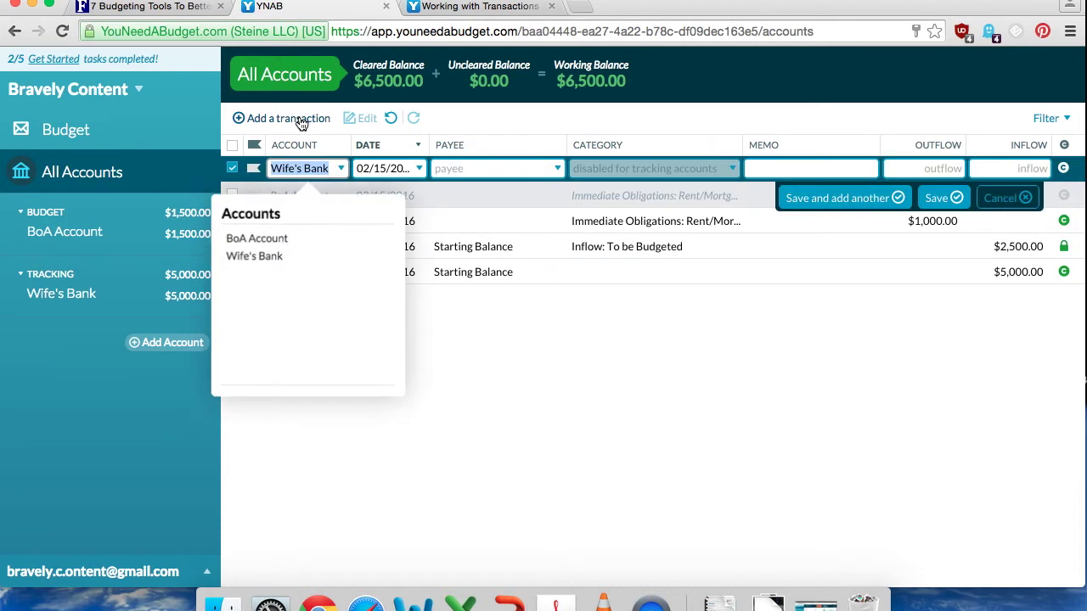
{"action": "left_click", "coordinate": [311, 239]}
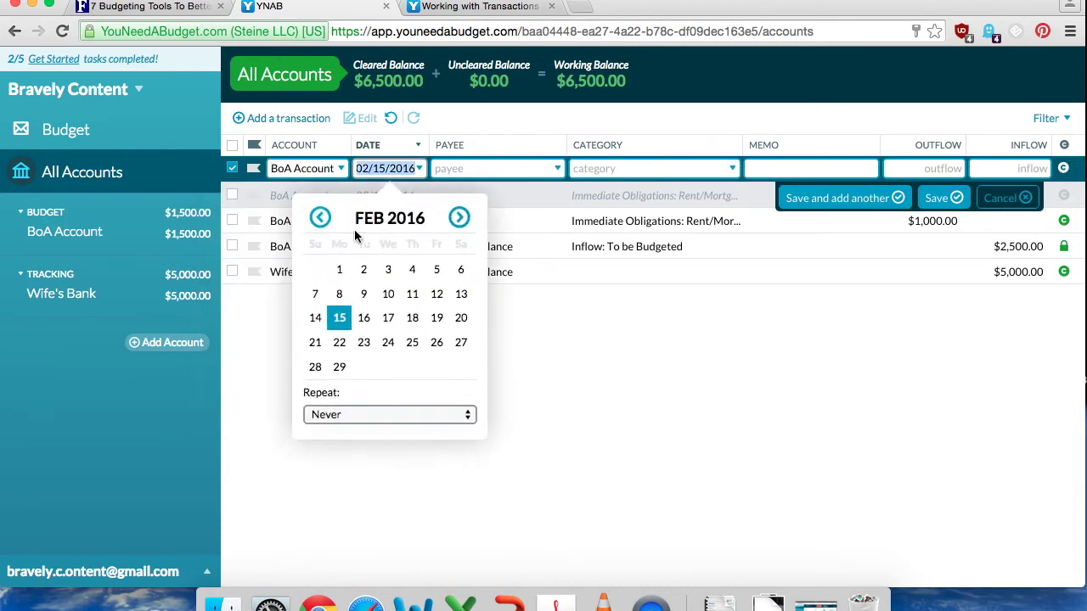
{"action": "left_click", "coordinate": [337, 321]}
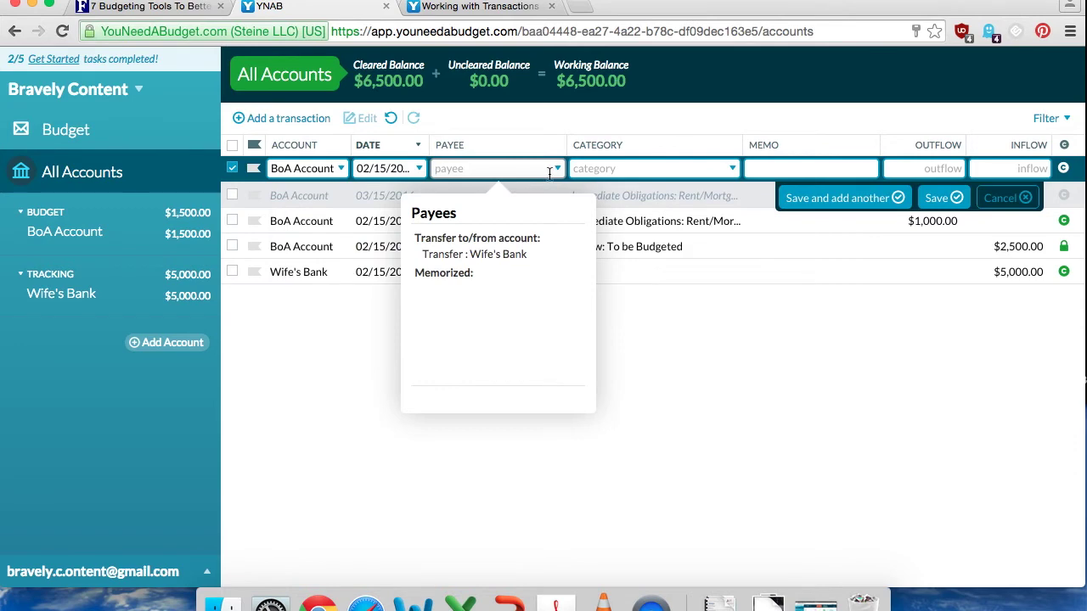
{"action": "left_click", "coordinate": [701, 170]}
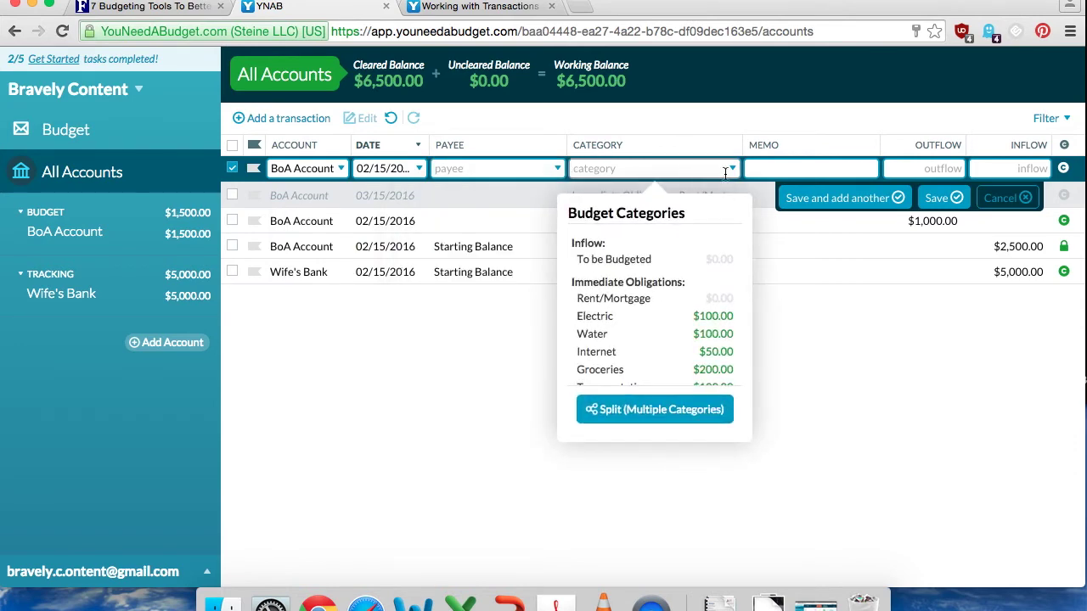
{"action": "left_click", "coordinate": [640, 411]}
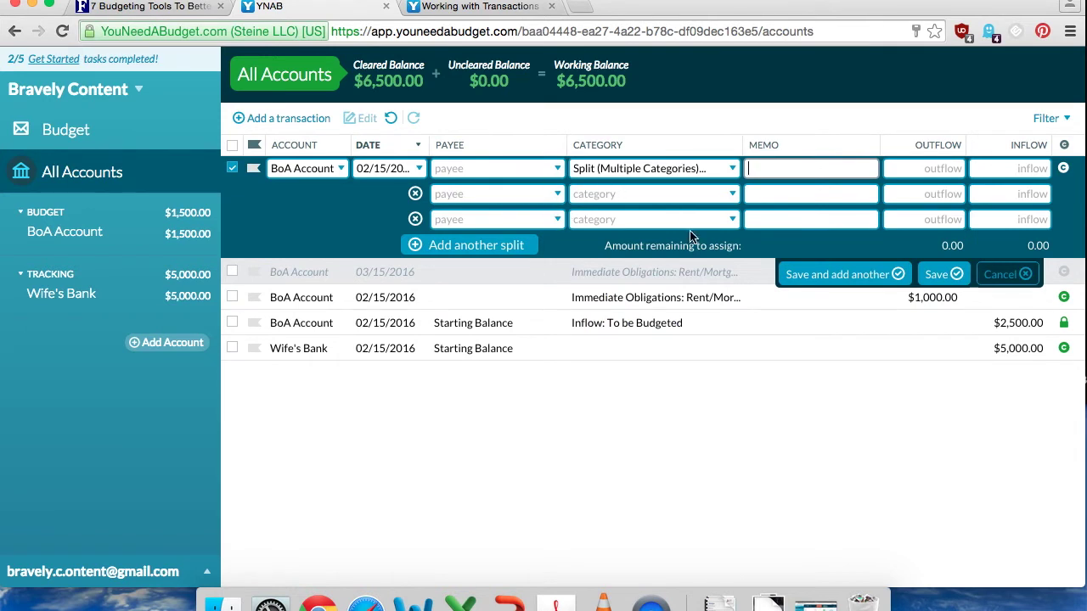
Step: Assign the two split lines to the Electric and Water categories, each with an outflow of 100
{"action": "left_click", "coordinate": [735, 195]}
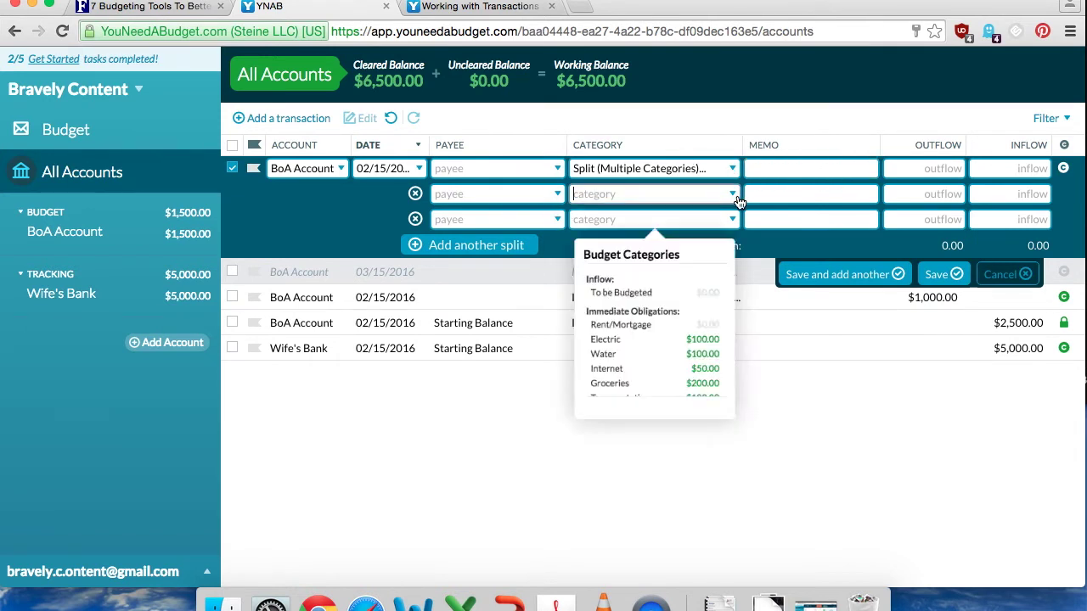
{"action": "left_click", "coordinate": [674, 344]}
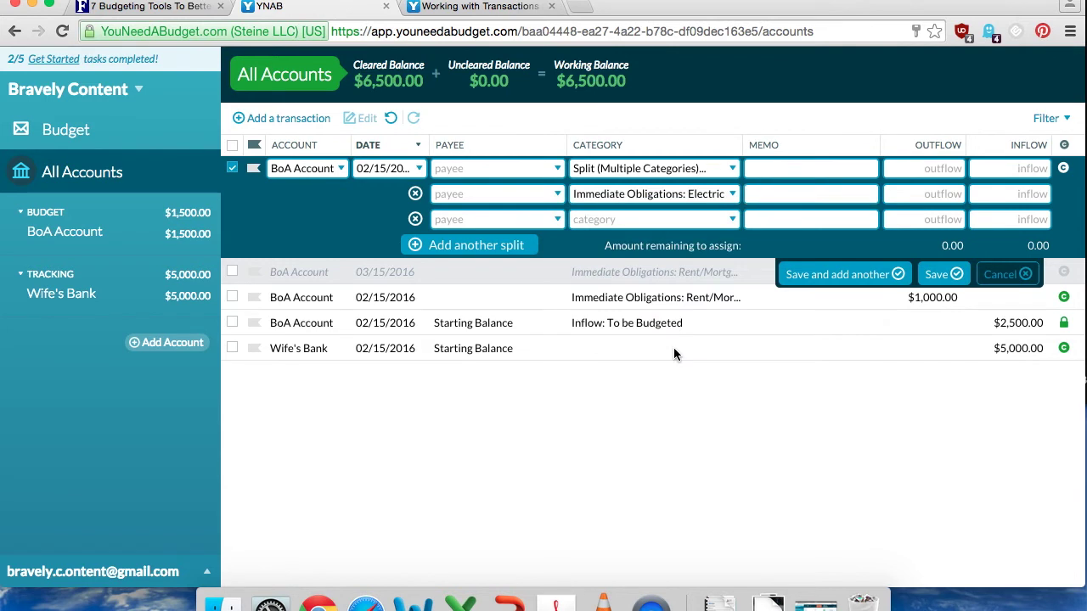
{"action": "left_click", "coordinate": [734, 221]}
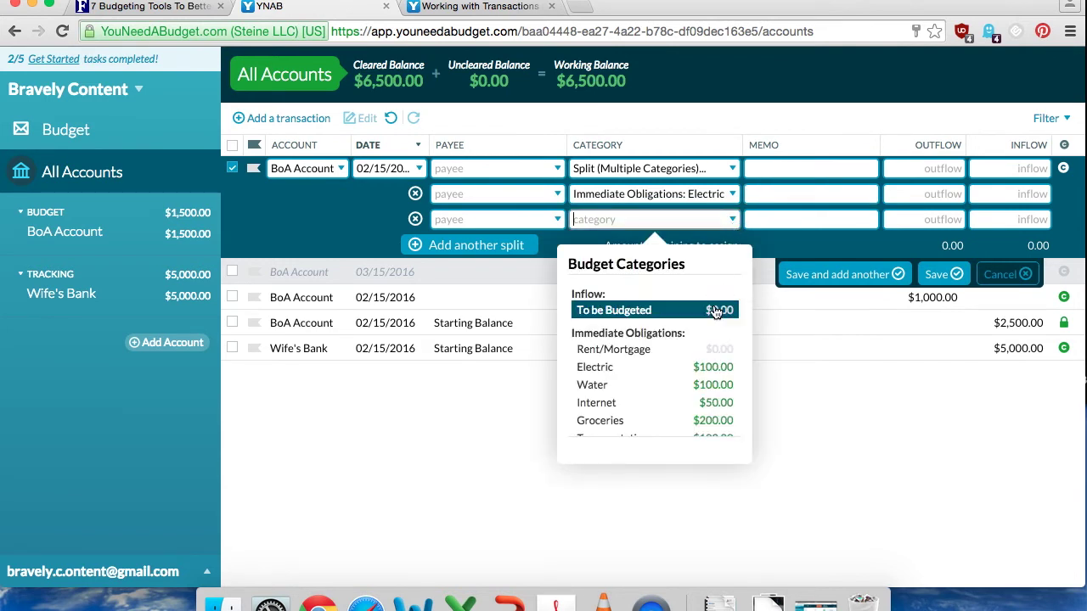
{"action": "left_click", "coordinate": [692, 384]}
{"action": "left_click", "coordinate": [931, 194]}
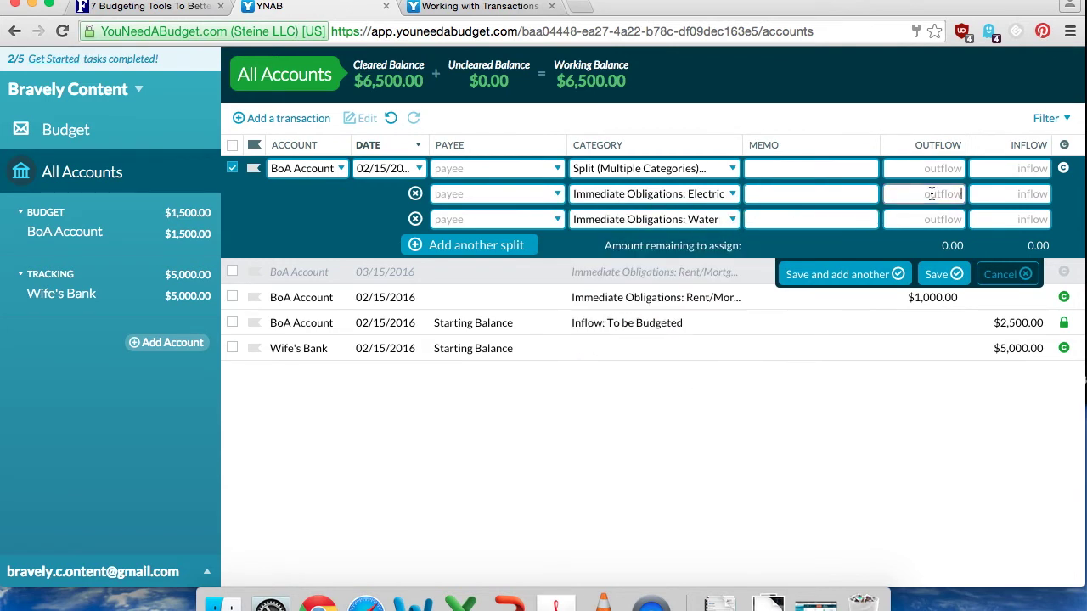
{"action": "type", "text": "100"}
{"action": "left_click", "coordinate": [932, 217]}
{"action": "type", "text": "100"}
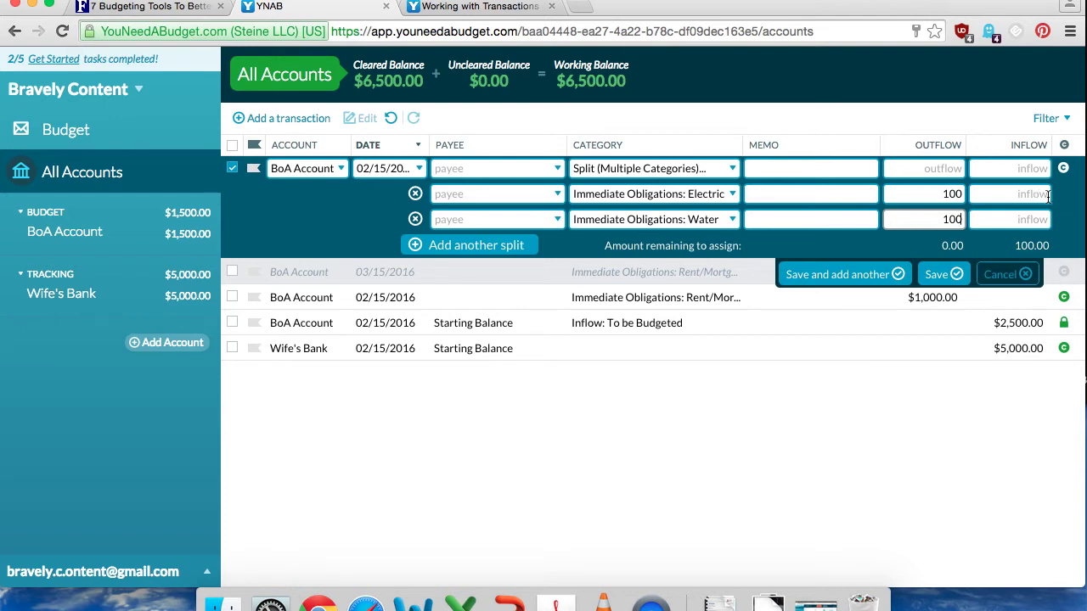
Step: Add the memo "Turn lights off!!" to the Electric split line and try to save the transaction
{"action": "left_click", "coordinate": [867, 197]}
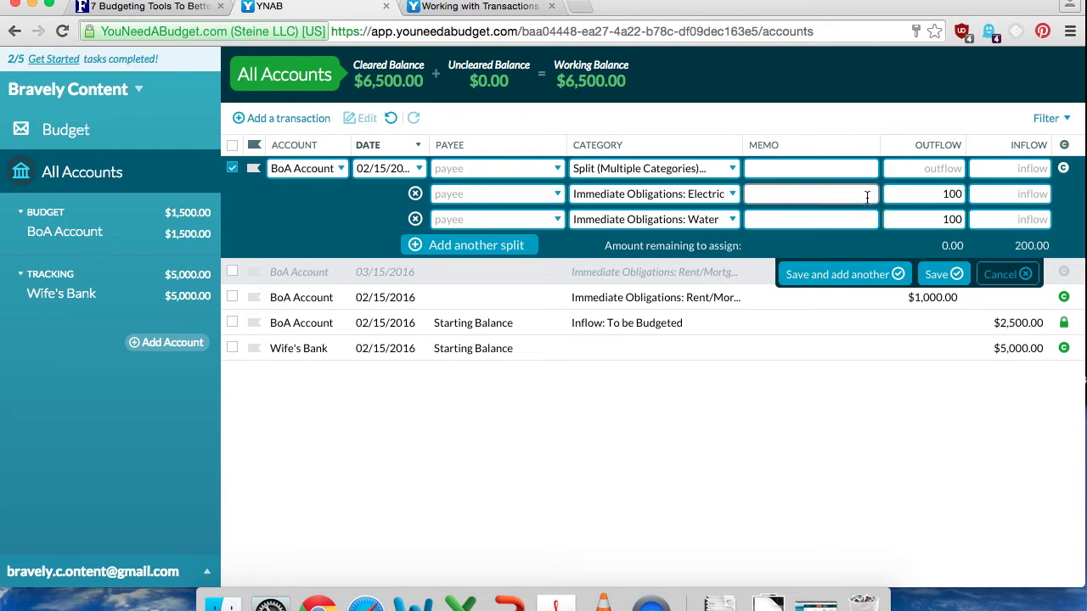
{"action": "type", "text": "Turn lights off!!"}
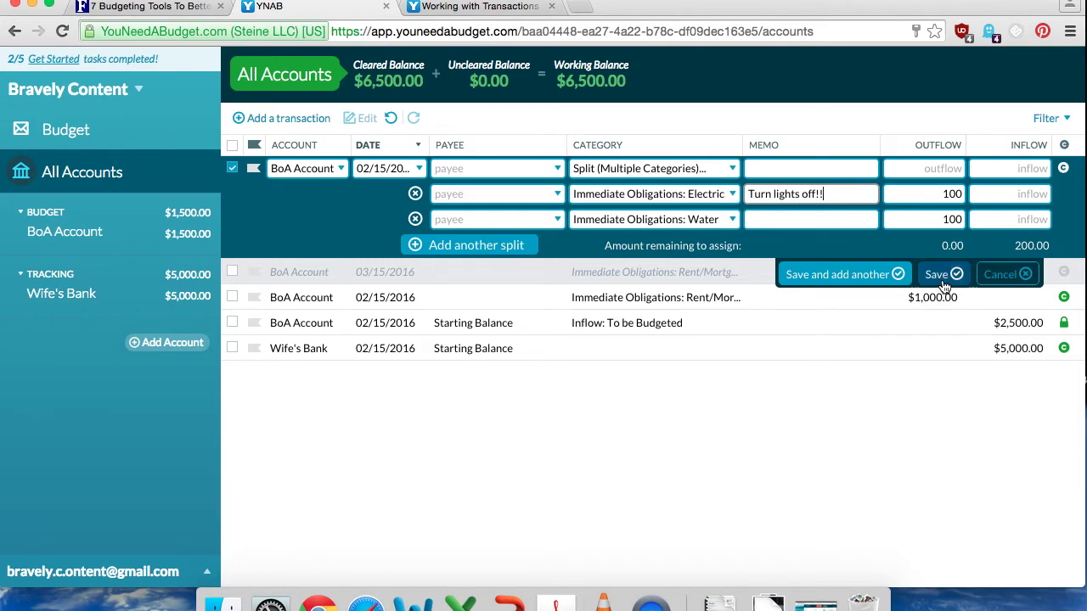
{"action": "left_click", "coordinate": [940, 274]}
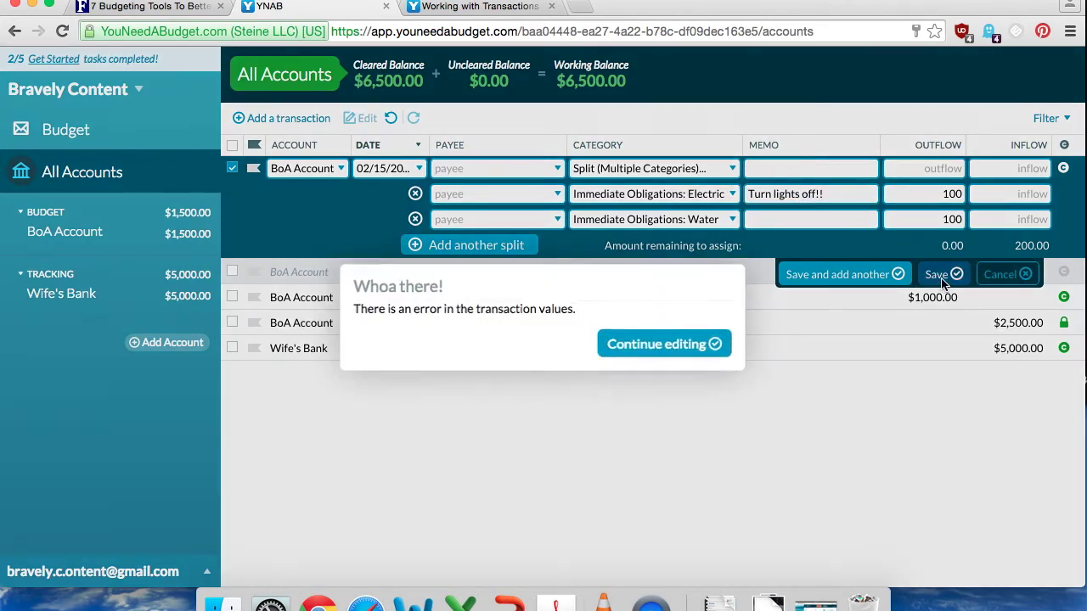
{"action": "left_click", "coordinate": [677, 345]}
Step: Shorten the Electric split line's memo to "Turn lights off" and try to save the transaction again
{"action": "left_click", "coordinate": [842, 193]}
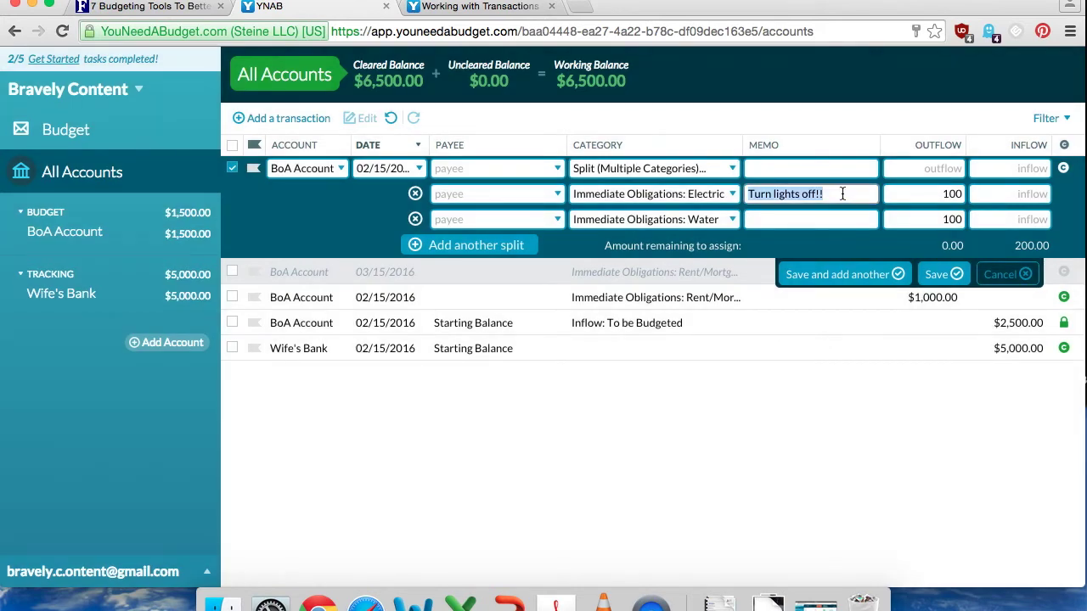
{"action": "key", "text": "Right"}
{"action": "key", "text": "BackSpace"}
{"action": "key", "text": "BackSpace"}
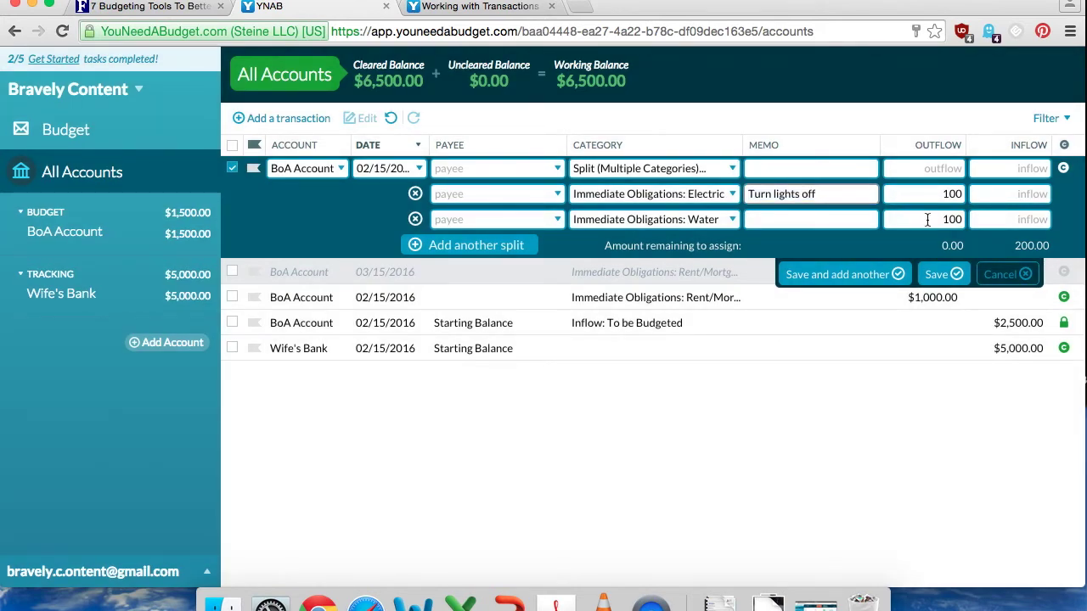
{"action": "left_click", "coordinate": [950, 274]}
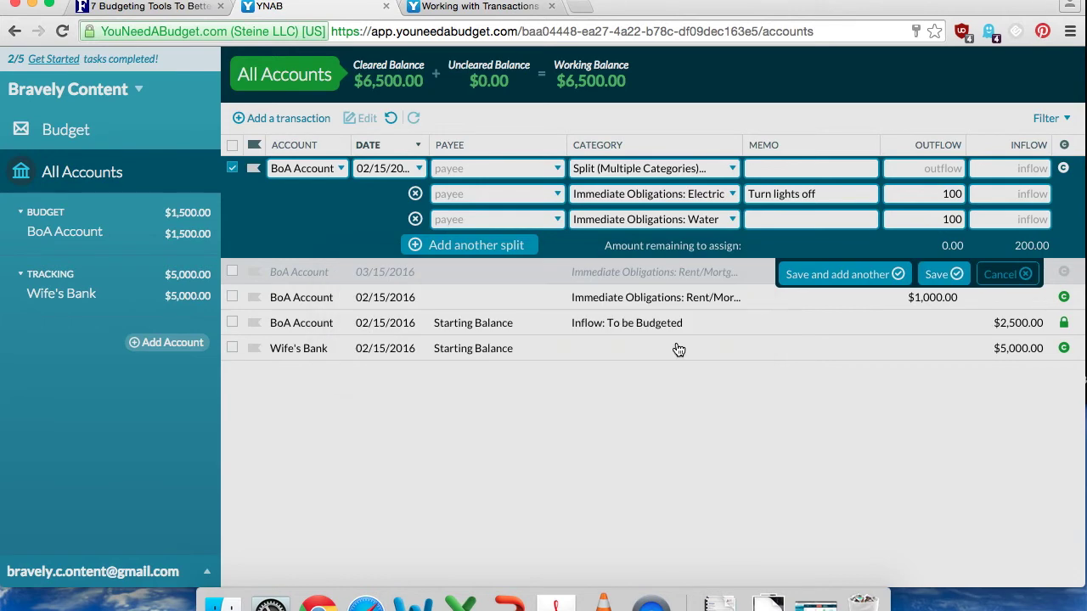
{"action": "left_click", "coordinate": [680, 346]}
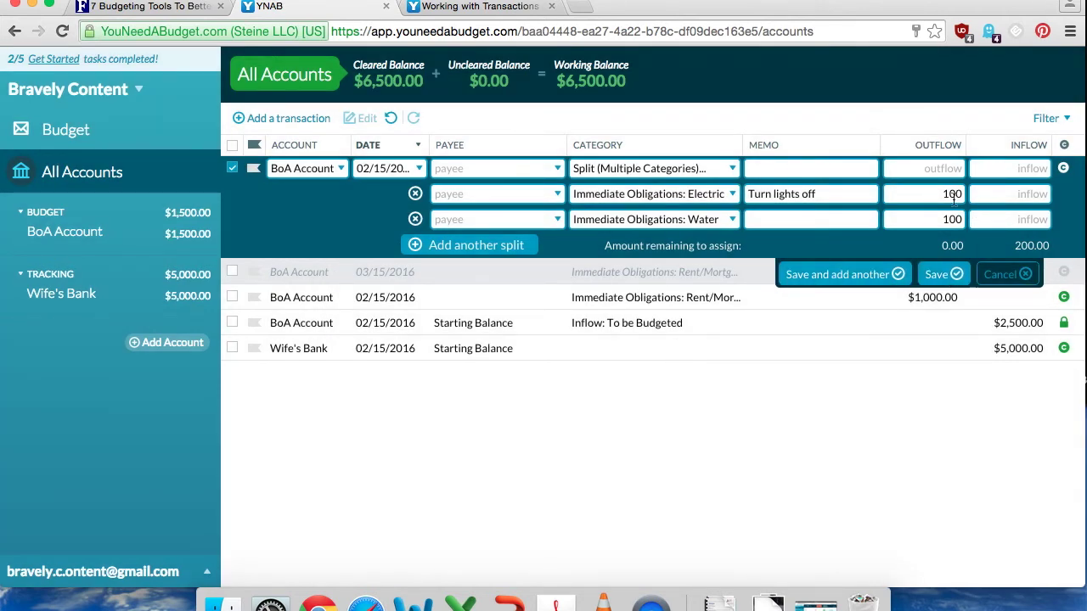
Step: Set the split transaction's total outflow to 200, save it and mark it as cleared
{"action": "left_click", "coordinate": [936, 165]}
{"action": "type", "text": "20"}
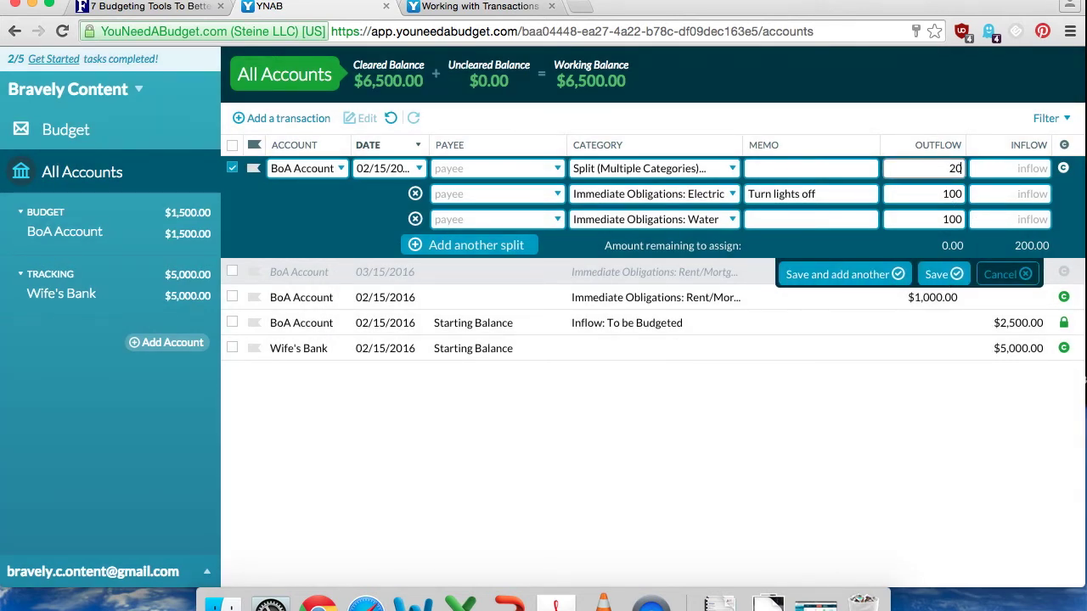
{"action": "type", "text": "0"}
{"action": "left_click", "coordinate": [941, 275]}
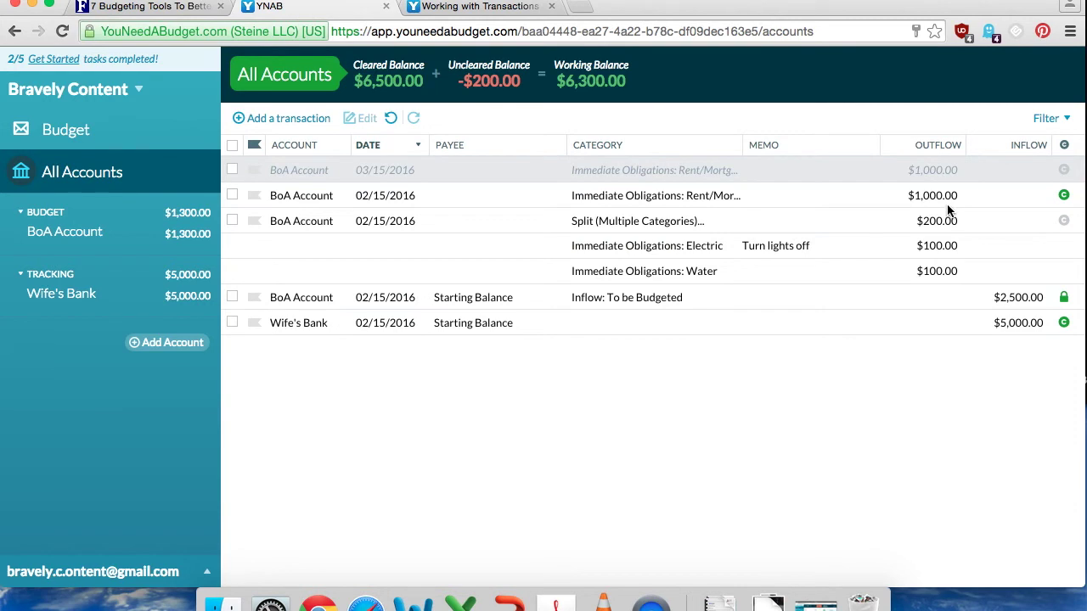
{"action": "left_click", "coordinate": [1065, 223]}
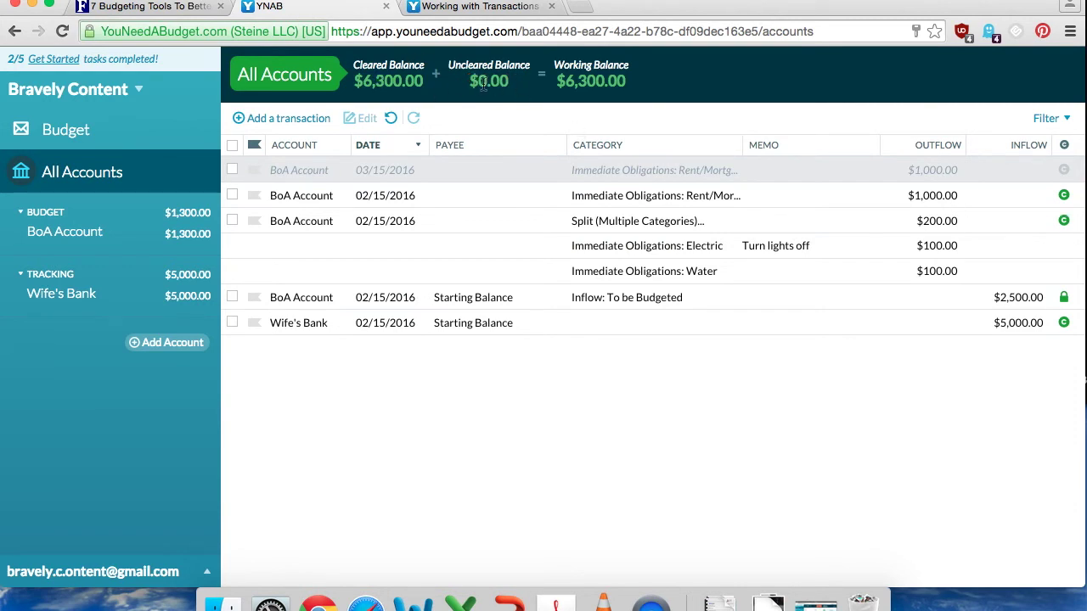
Step: Start a new BoA Account transaction dated 02/15/2016 in the Inflow: To be Budgeted category
{"action": "left_click", "coordinate": [289, 118]}
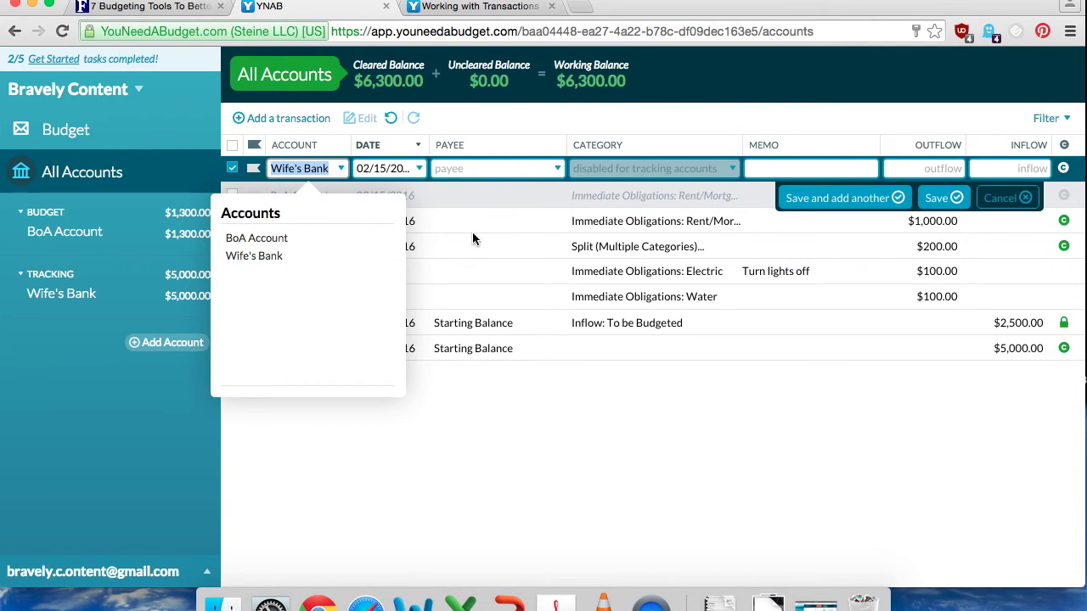
{"action": "left_click", "coordinate": [344, 245]}
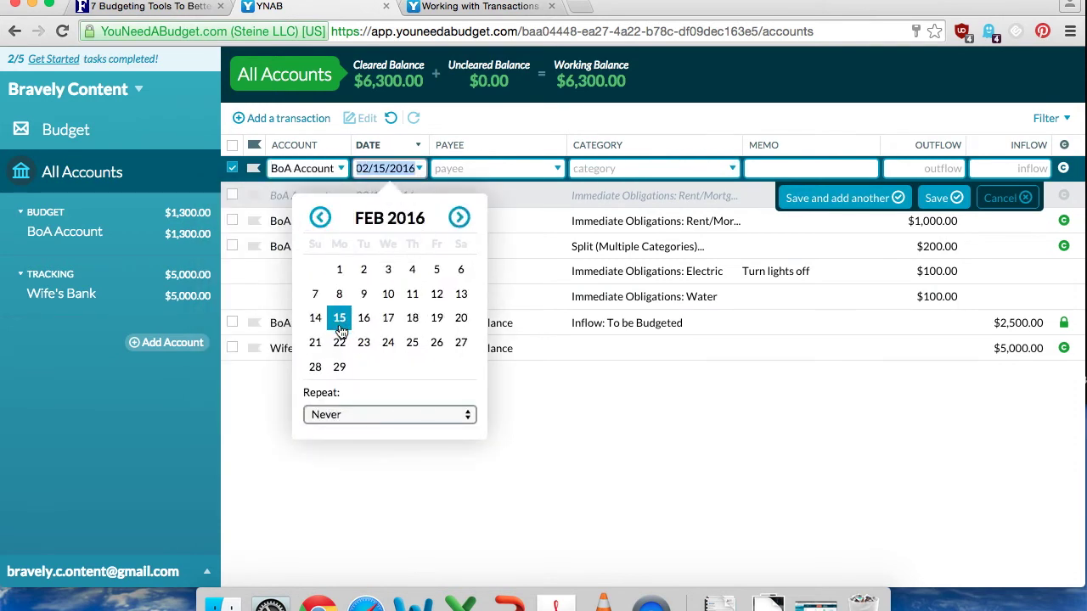
{"action": "left_click", "coordinate": [340, 327]}
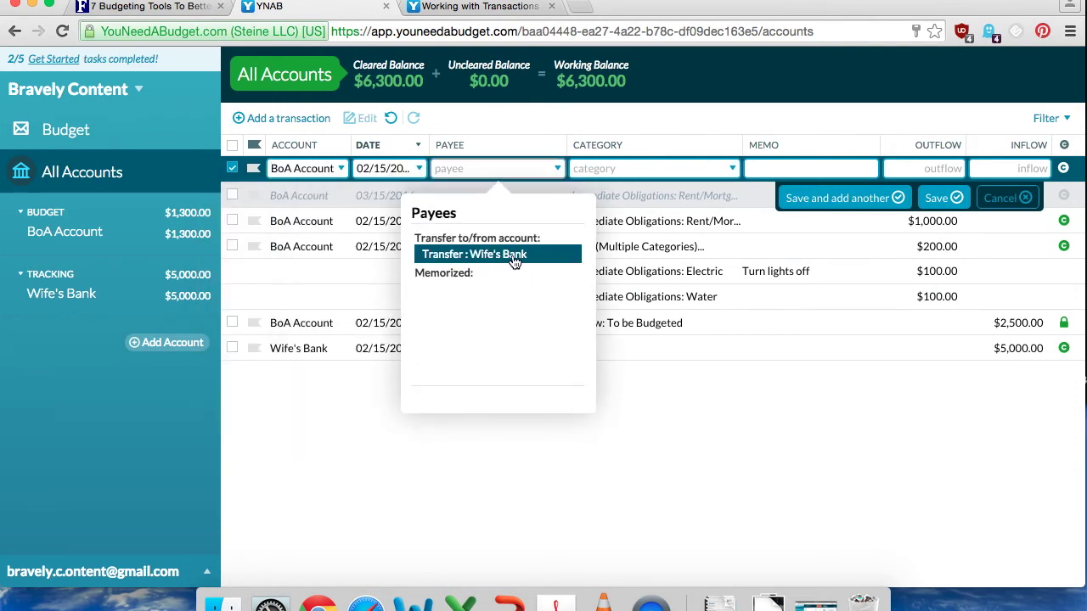
{"action": "left_click", "coordinate": [634, 169]}
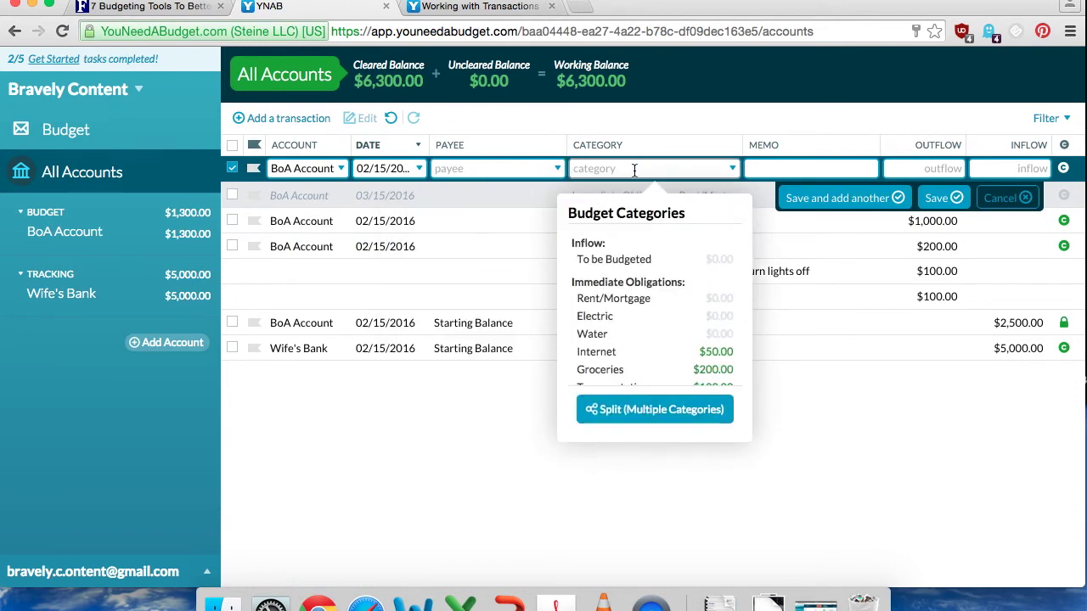
{"action": "right_click", "coordinate": [670, 269]}
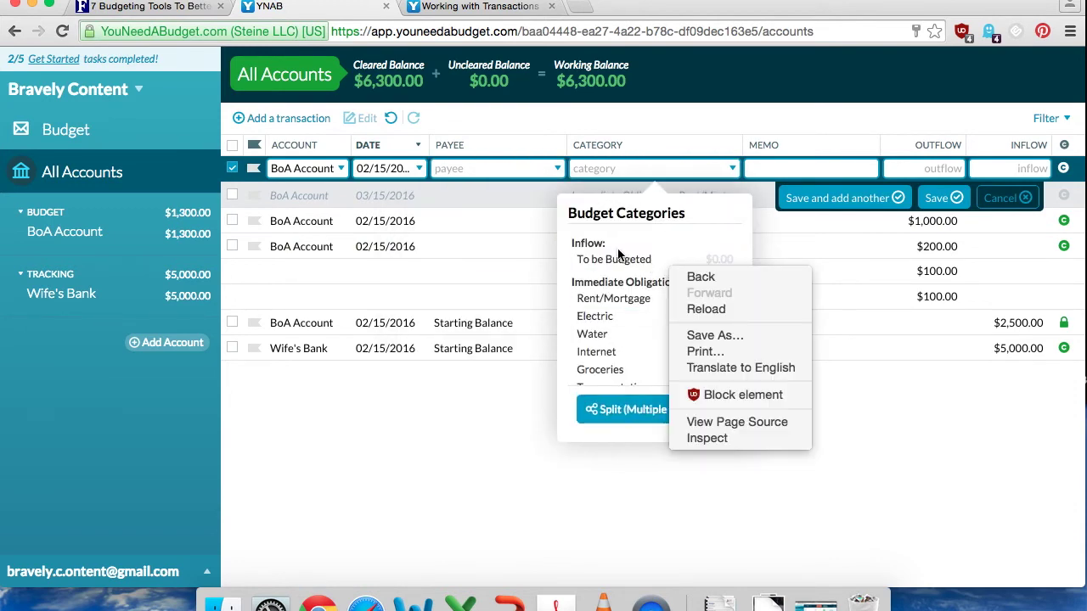
{"action": "left_click", "coordinate": [618, 255]}
{"action": "left_click", "coordinate": [619, 259]}
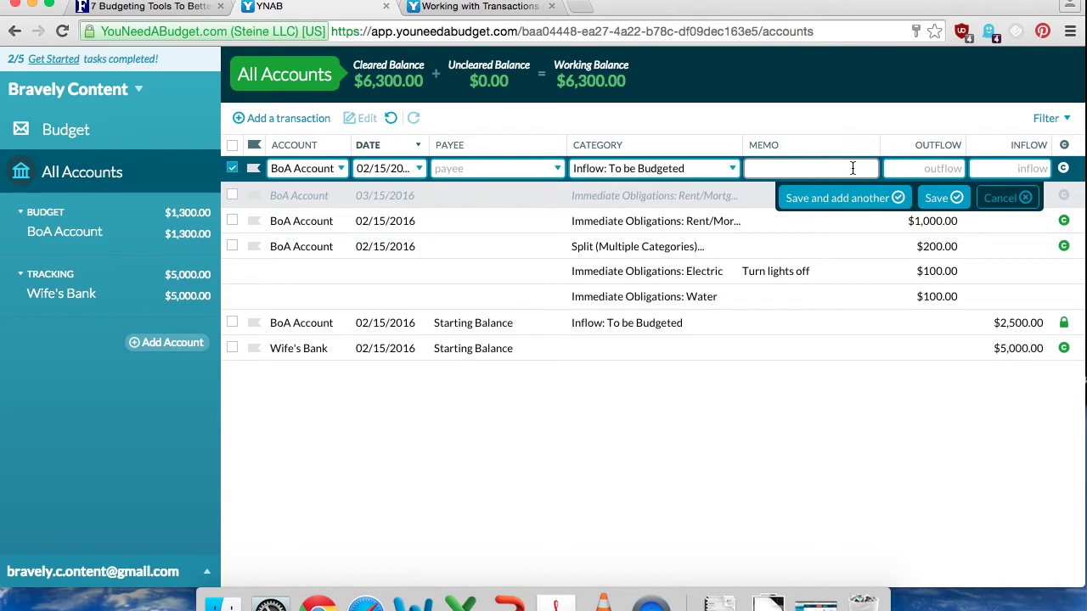
Step: Give the new transaction an inflow of 2000 and the memo "Payday"
{"action": "left_click", "coordinate": [992, 168]}
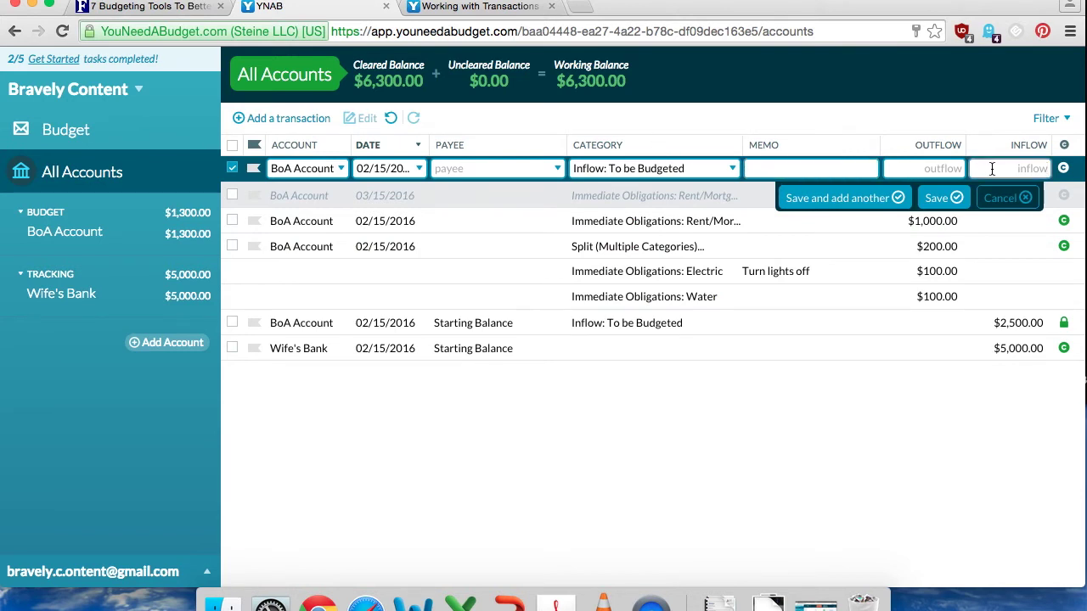
{"action": "type", "text": "2000"}
{"action": "left_click", "coordinate": [828, 174]}
{"action": "type", "text": "Payday"}
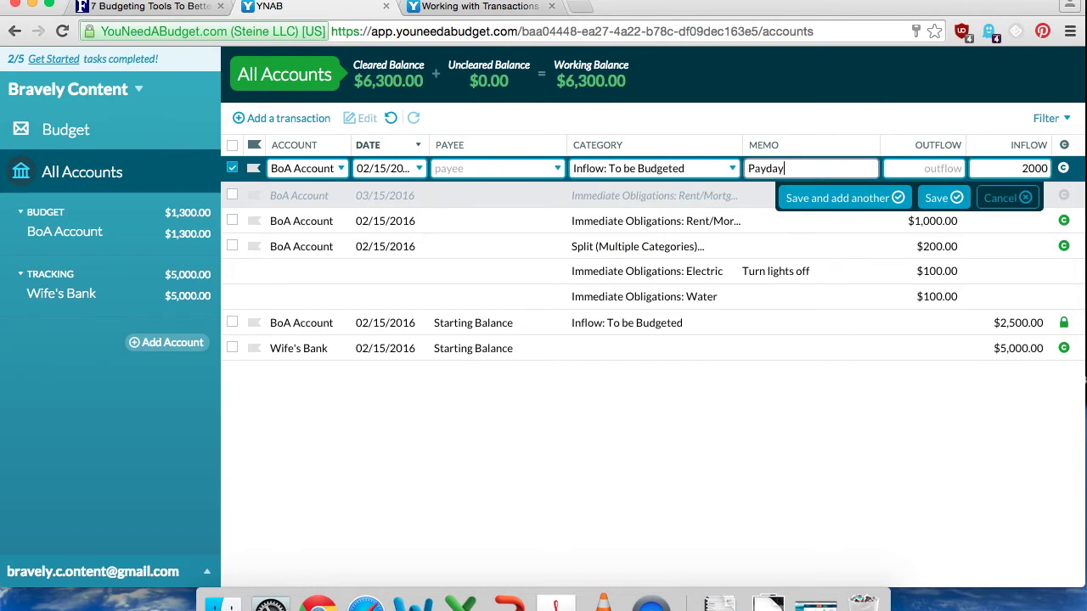
Step: Set the Payday transaction to repeat monthly and save it, discarding the extra blank entry
{"action": "left_click", "coordinate": [416, 168]}
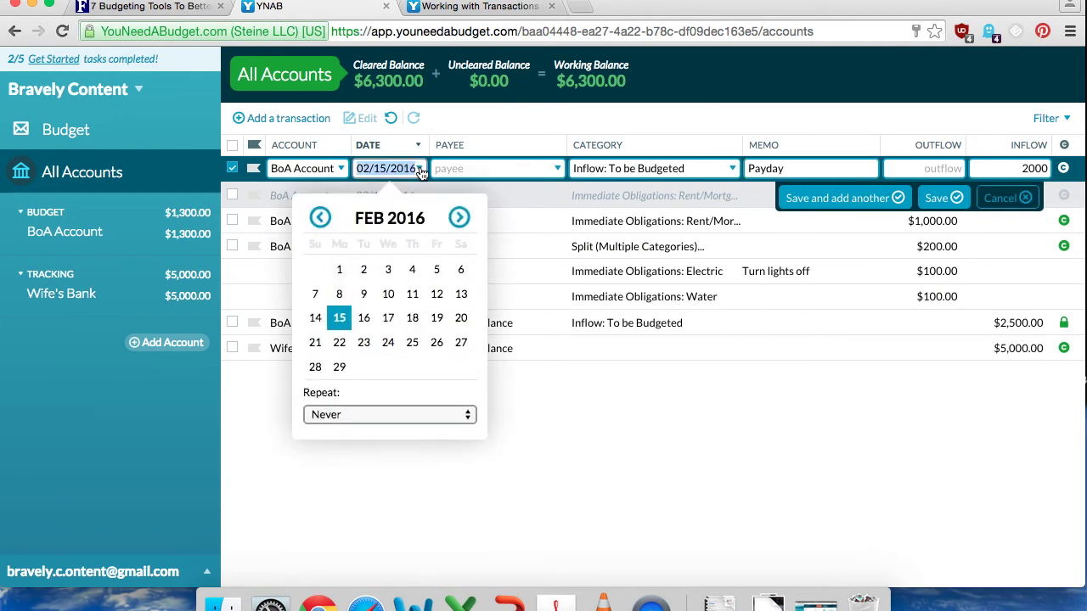
{"action": "left_click", "coordinate": [378, 416]}
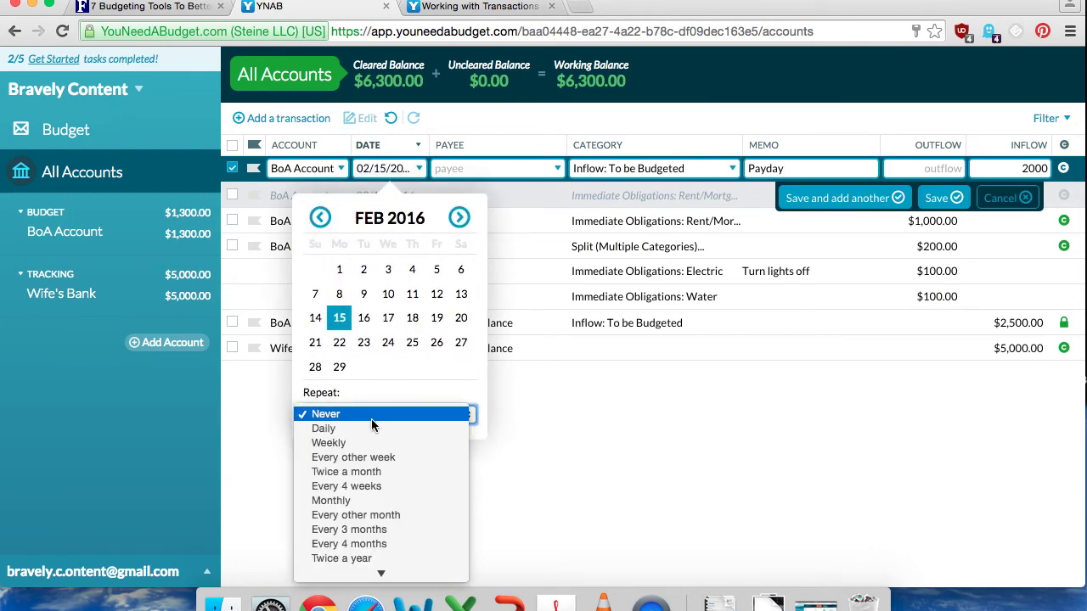
{"action": "left_click", "coordinate": [363, 501]}
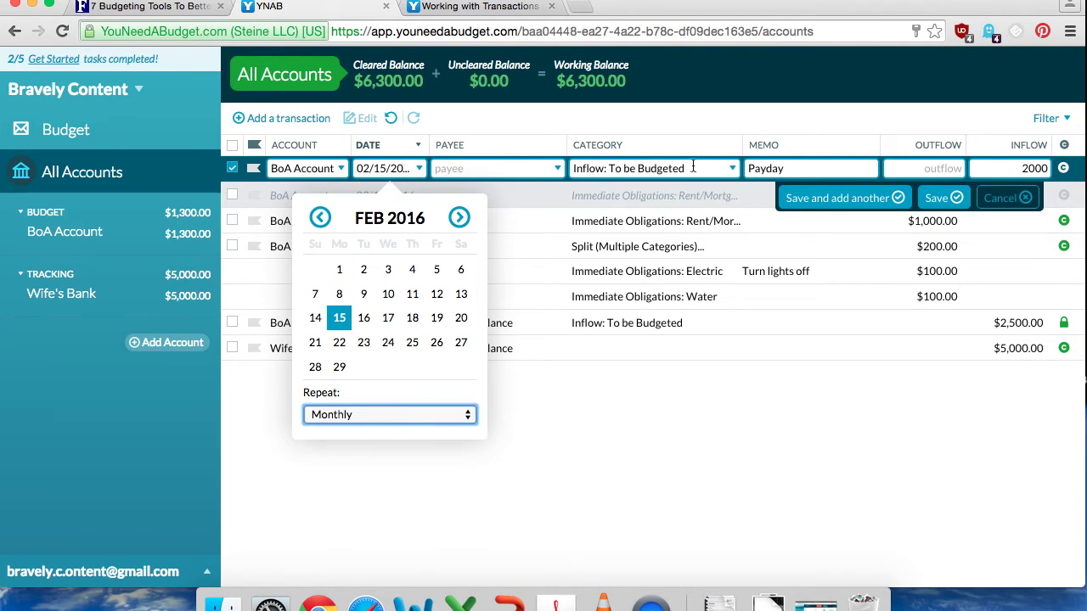
{"action": "left_click", "coordinate": [847, 204]}
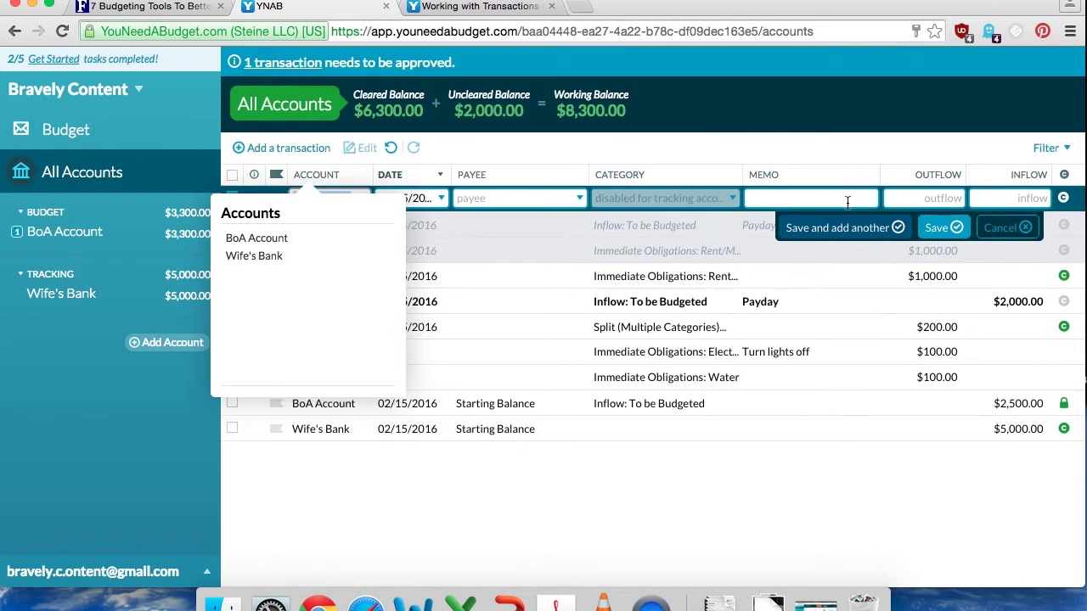
{"action": "left_click", "coordinate": [559, 533]}
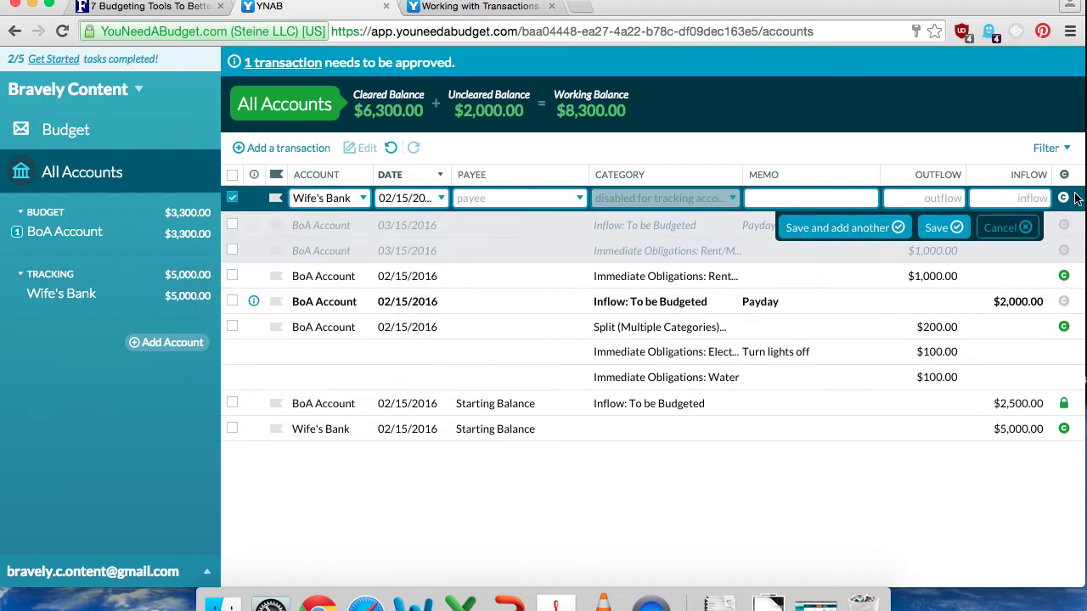
{"action": "left_click", "coordinate": [937, 228]}
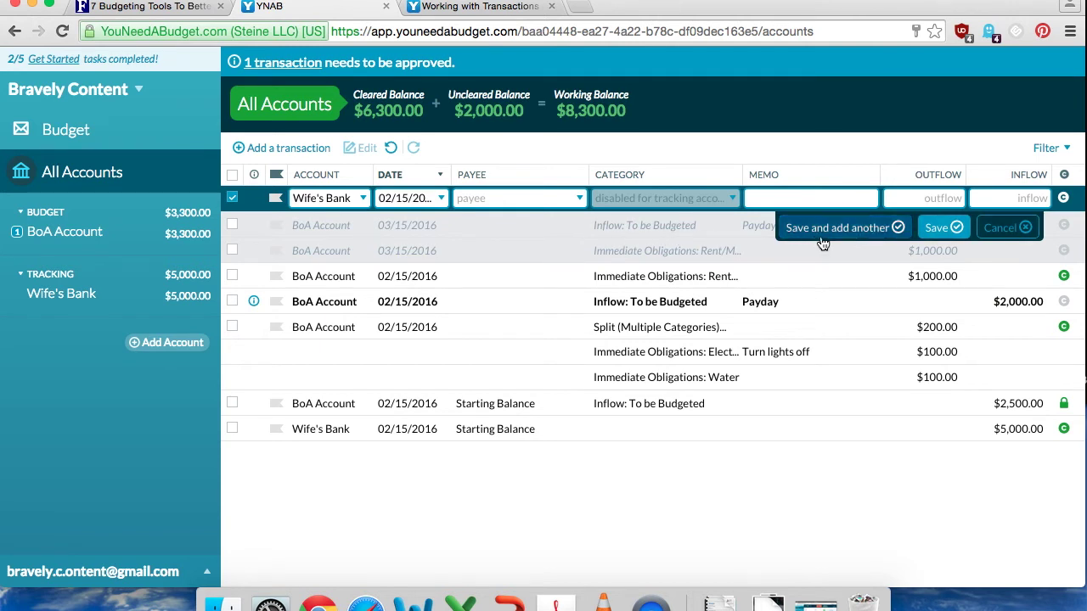
{"action": "left_click", "coordinate": [1004, 228]}
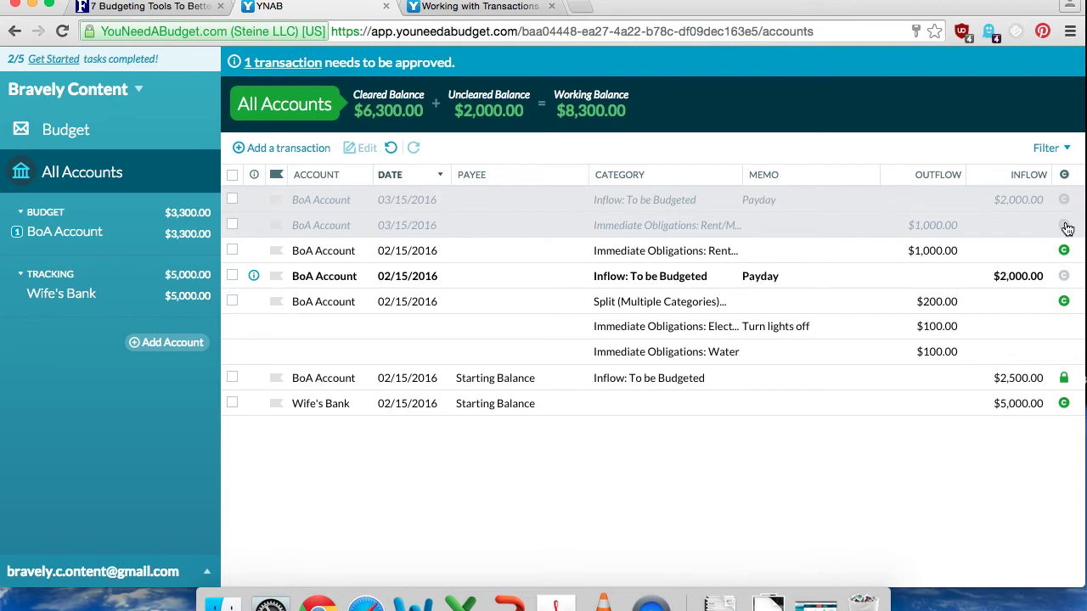
Step: Mark the 02/15/2016 Payday transaction as cleared and reconcile the BoA Account, accepting its current balance
{"action": "left_click", "coordinate": [1064, 276]}
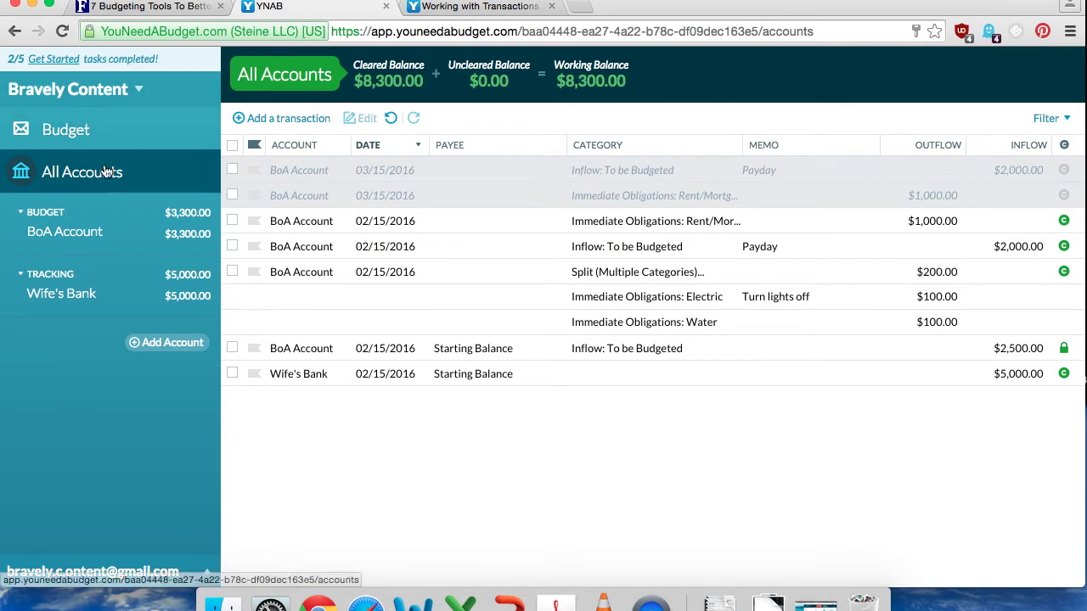
{"action": "left_click", "coordinate": [95, 242]}
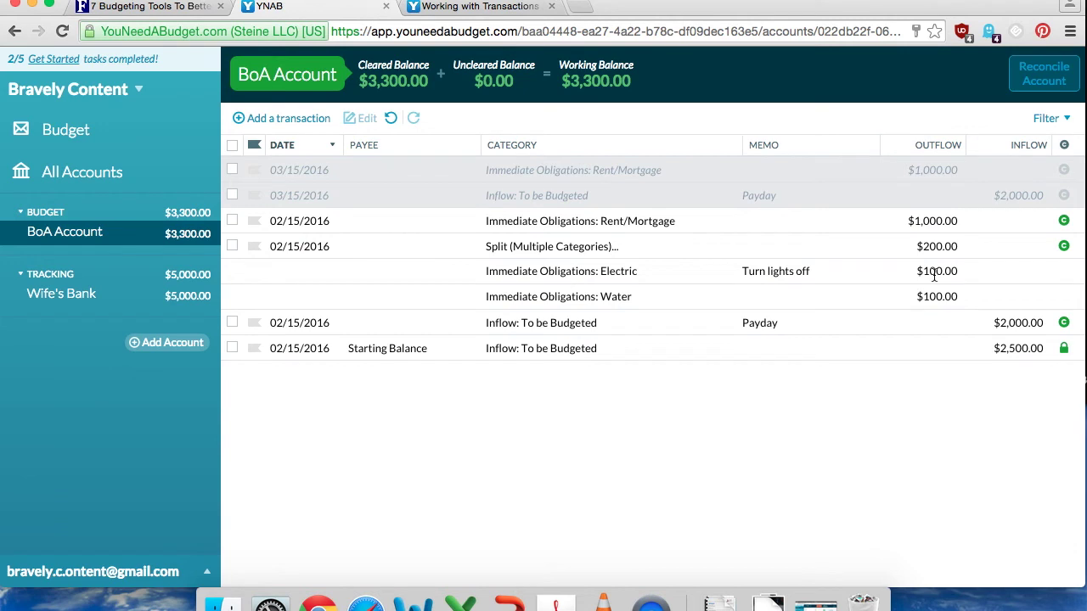
{"action": "left_click", "coordinate": [1025, 88]}
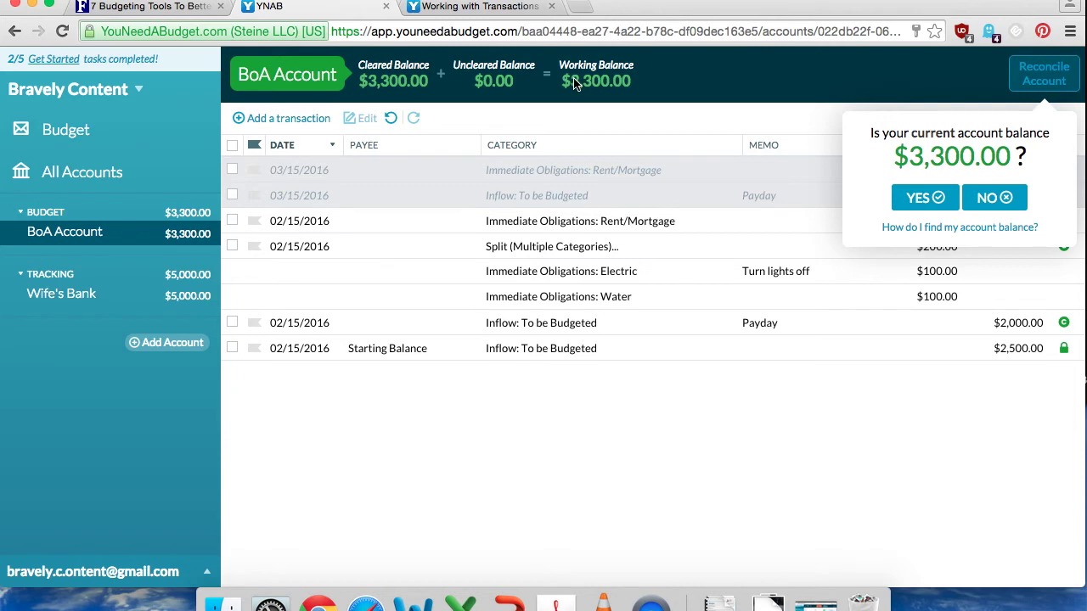
{"action": "left_click", "coordinate": [910, 199]}
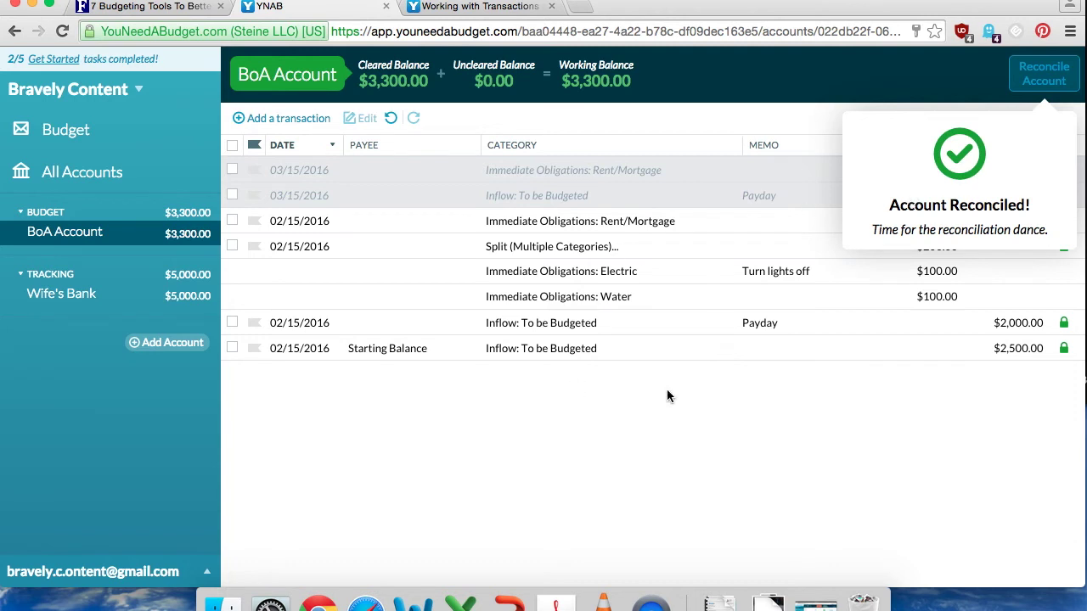
{"action": "left_click", "coordinate": [750, 75]}
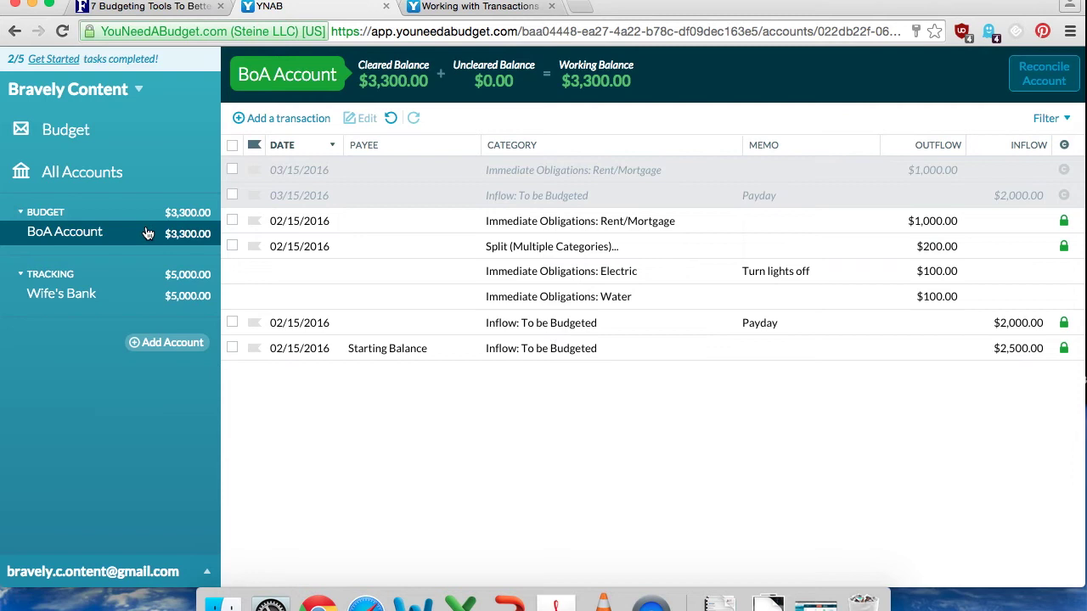
Step: Add a new category group named "Painting Business" to the Feb 2016 budget
{"action": "left_click", "coordinate": [118, 174]}
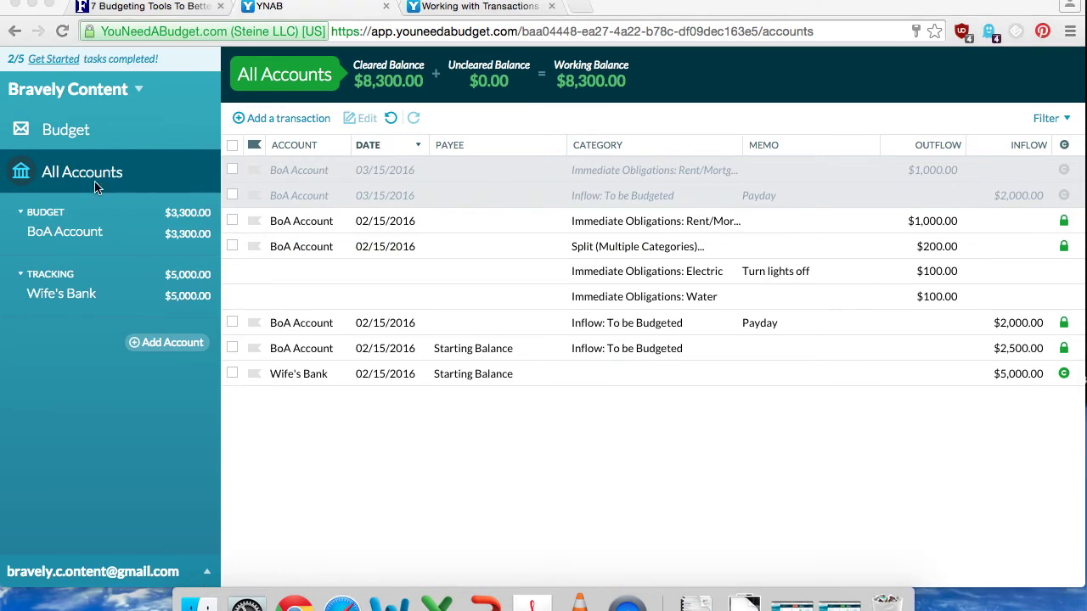
{"action": "left_click", "coordinate": [82, 136]}
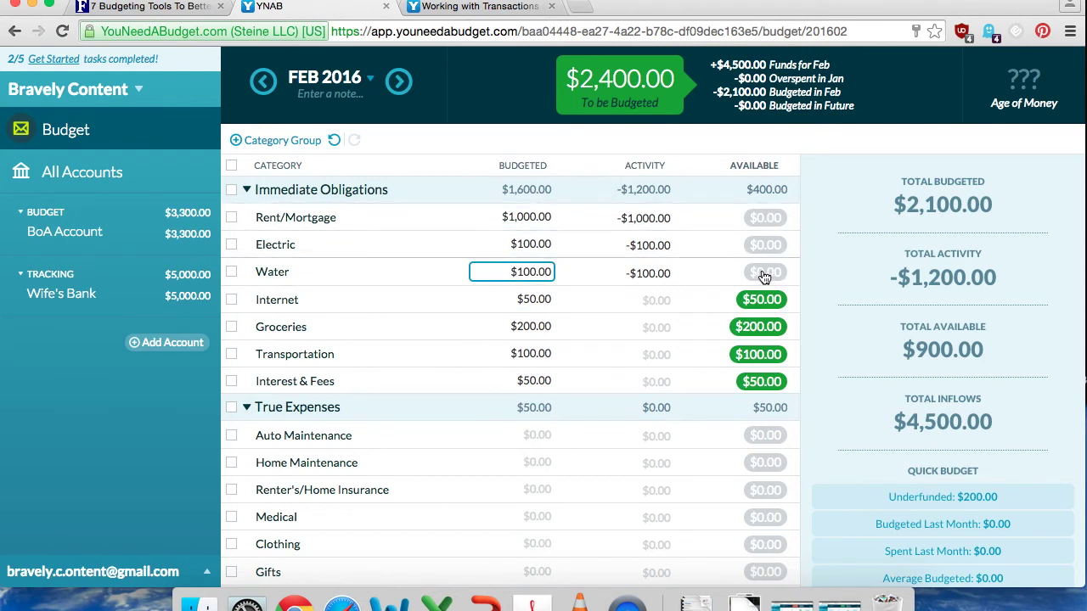
{"action": "left_click", "coordinate": [240, 141]}
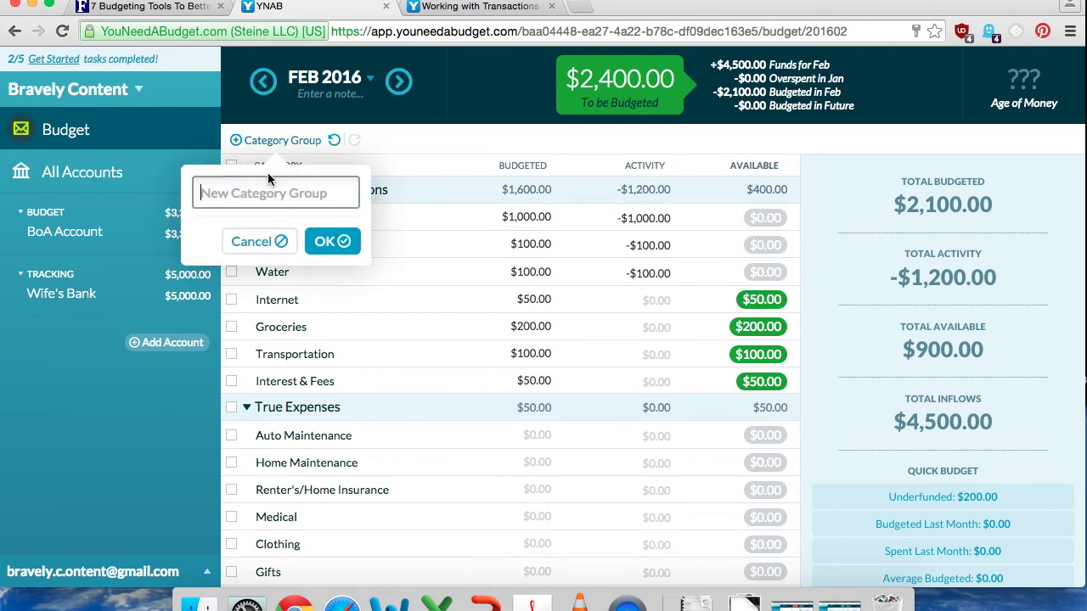
{"action": "type", "text": "Painting Business"}
{"action": "key", "text": "Return"}
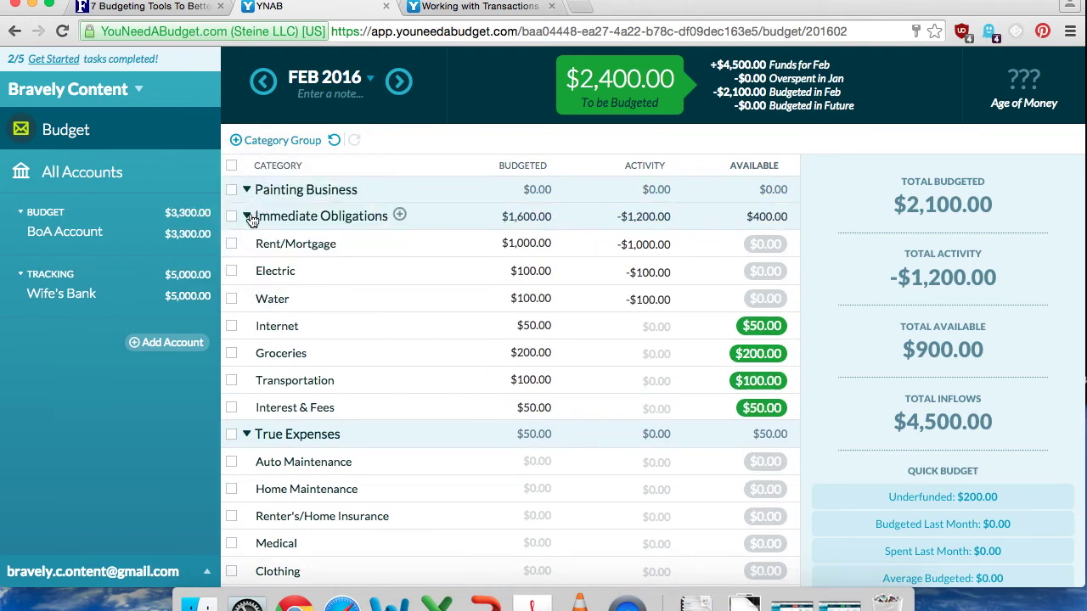
Step: Collapse all the category groups in the budget, from Painting Business through Just for Fun
{"action": "left_click", "coordinate": [248, 434]}
{"action": "left_click", "coordinate": [247, 461]}
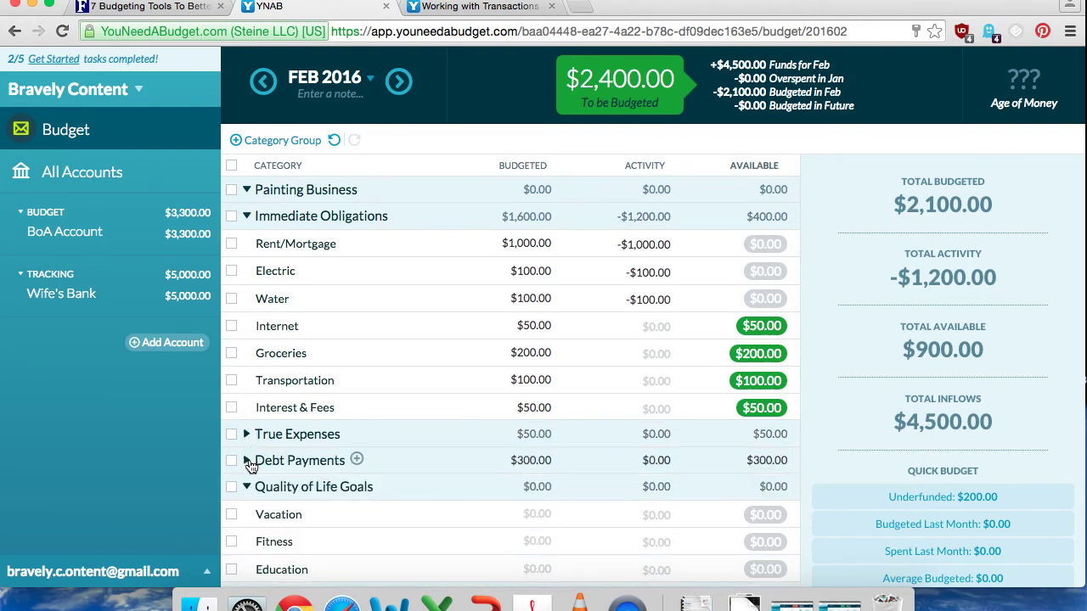
{"action": "left_click", "coordinate": [248, 488]}
{"action": "left_click", "coordinate": [246, 513]}
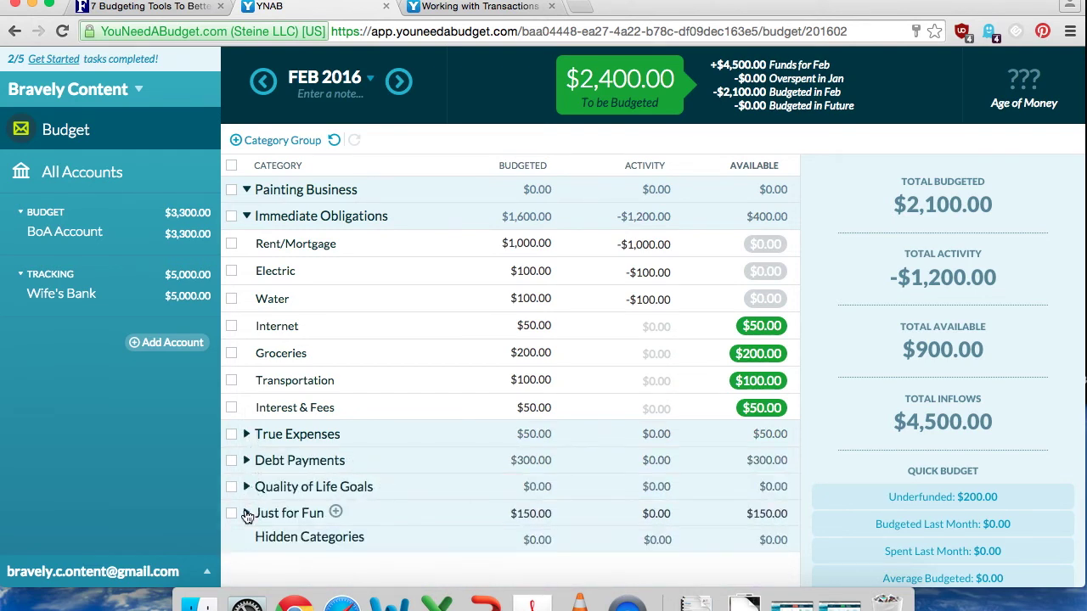
{"action": "left_click", "coordinate": [247, 217]}
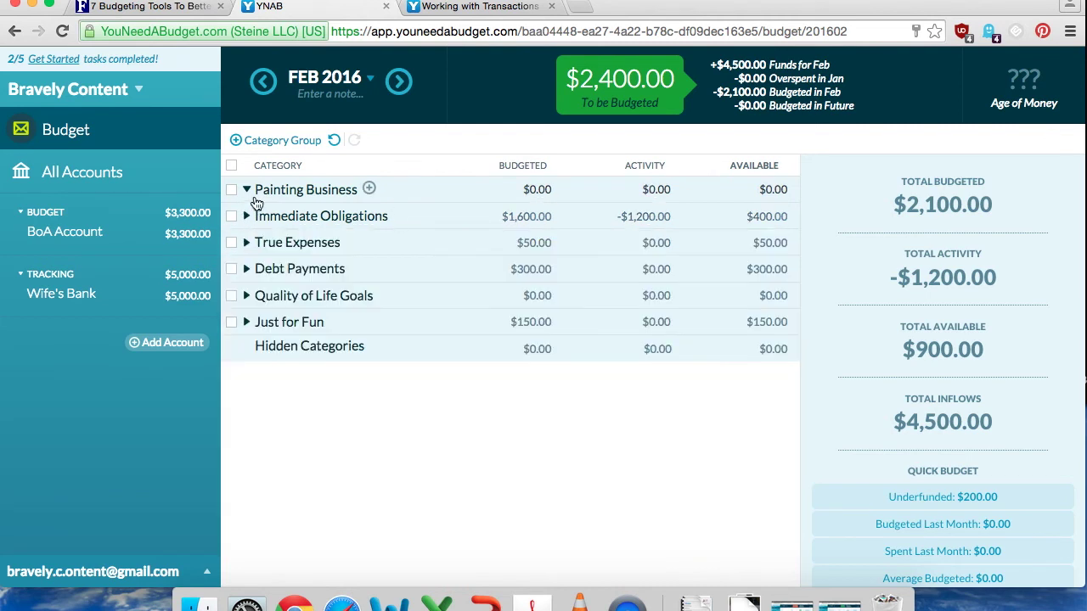
{"action": "left_click", "coordinate": [247, 190]}
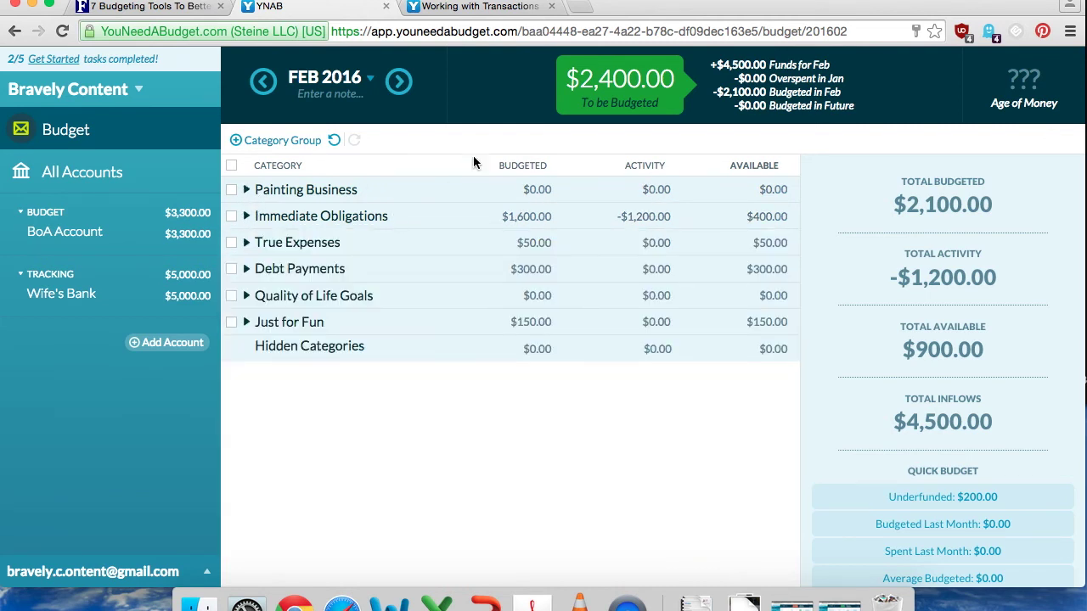
{"action": "left_click", "coordinate": [370, 189]}
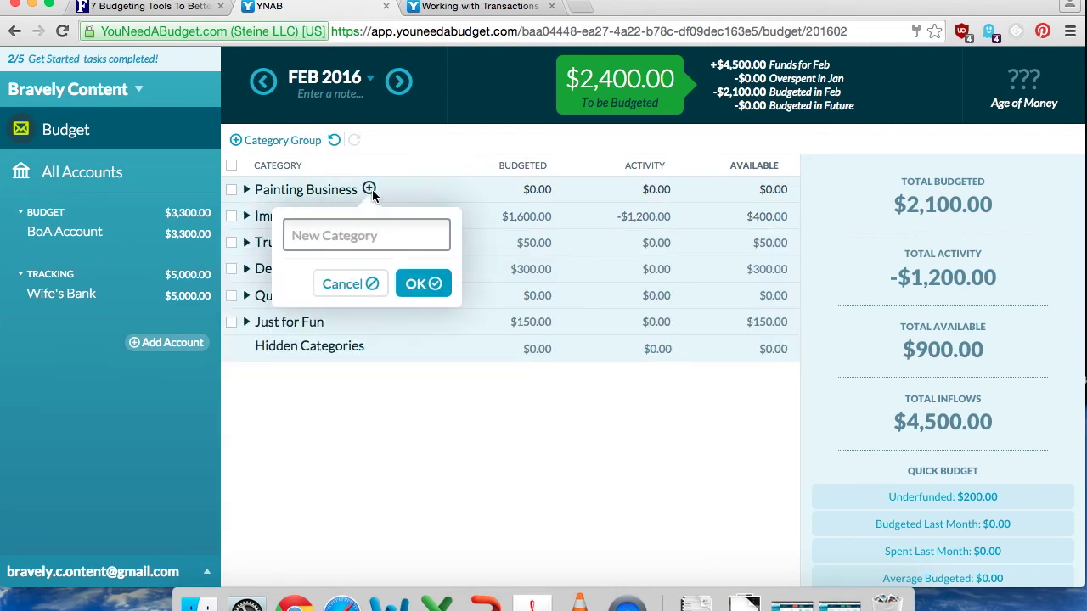
{"action": "left_click", "coordinate": [345, 284]}
{"action": "left_click", "coordinate": [247, 190]}
{"action": "left_click", "coordinate": [272, 187]}
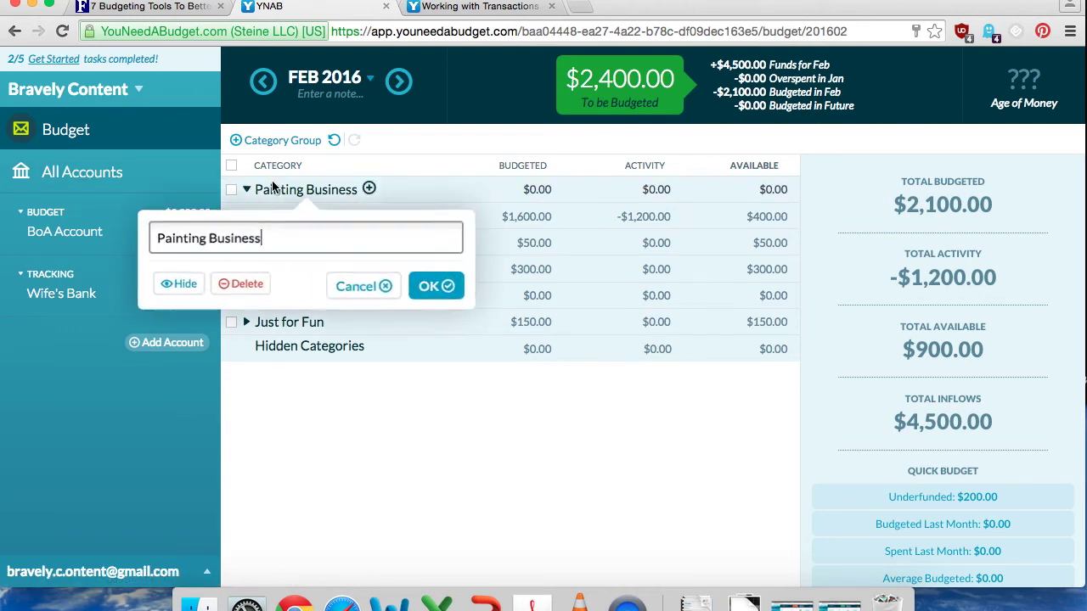
{"action": "left_click", "coordinate": [381, 285]}
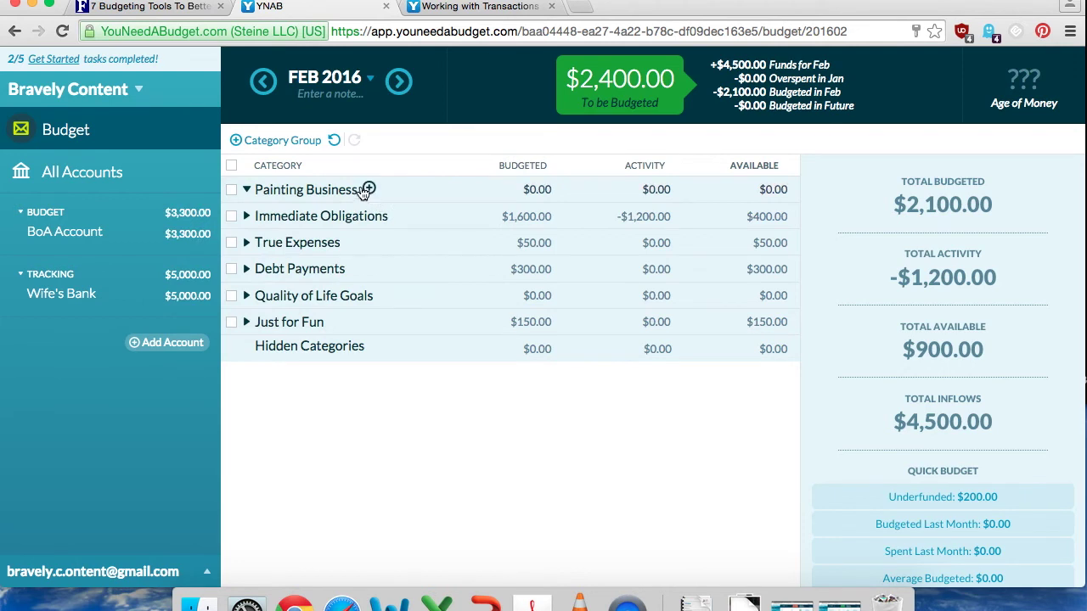
Step: Add the categories "Paint" and "Canvas" to the Painting Business group
{"action": "left_click", "coordinate": [369, 188]}
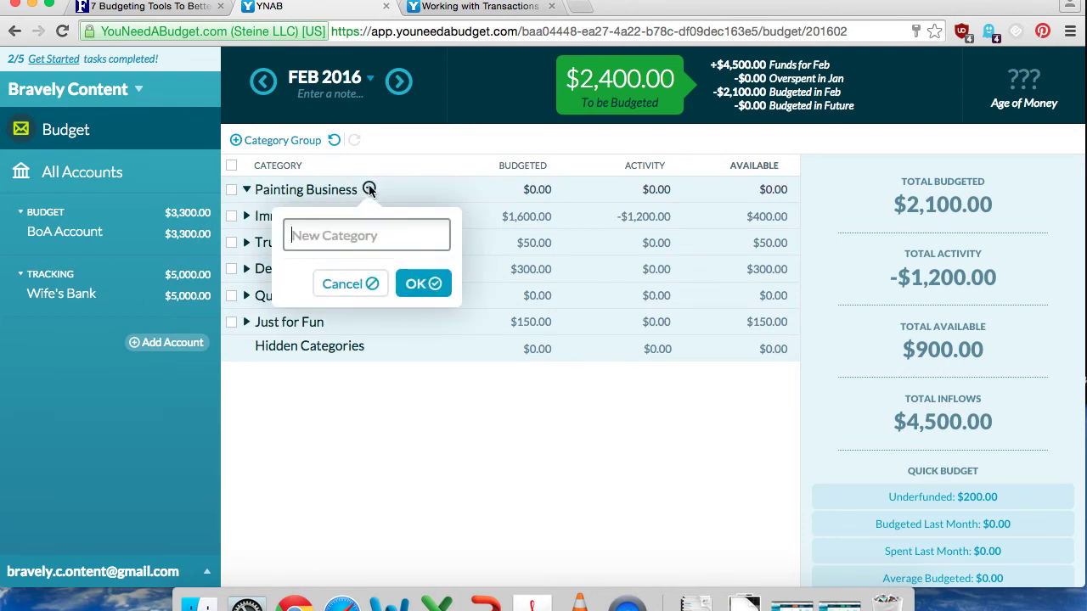
{"action": "type", "text": "Paint"}
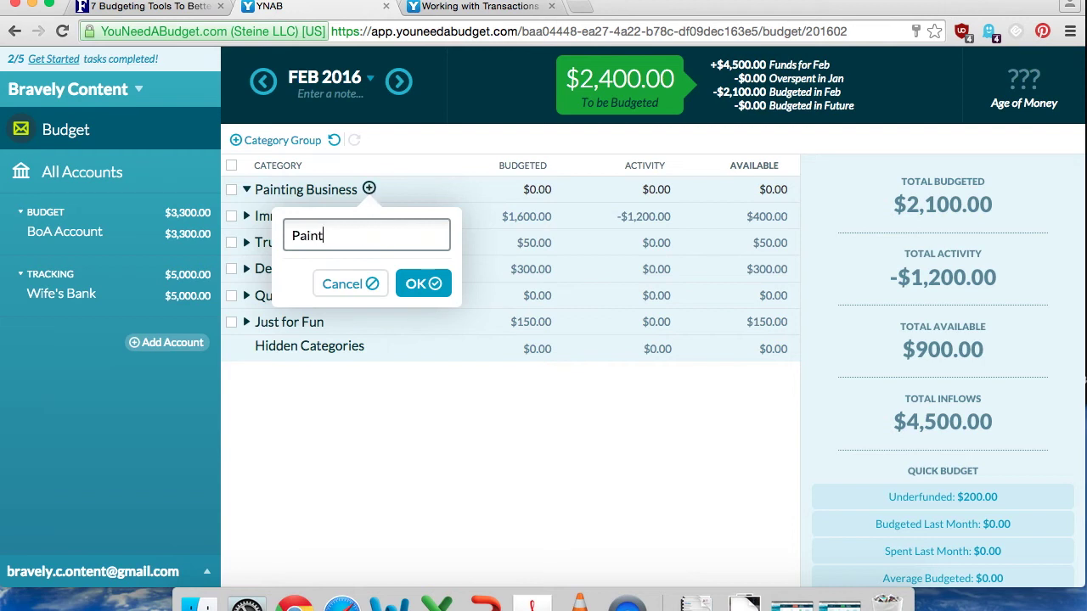
{"action": "key", "text": "Return"}
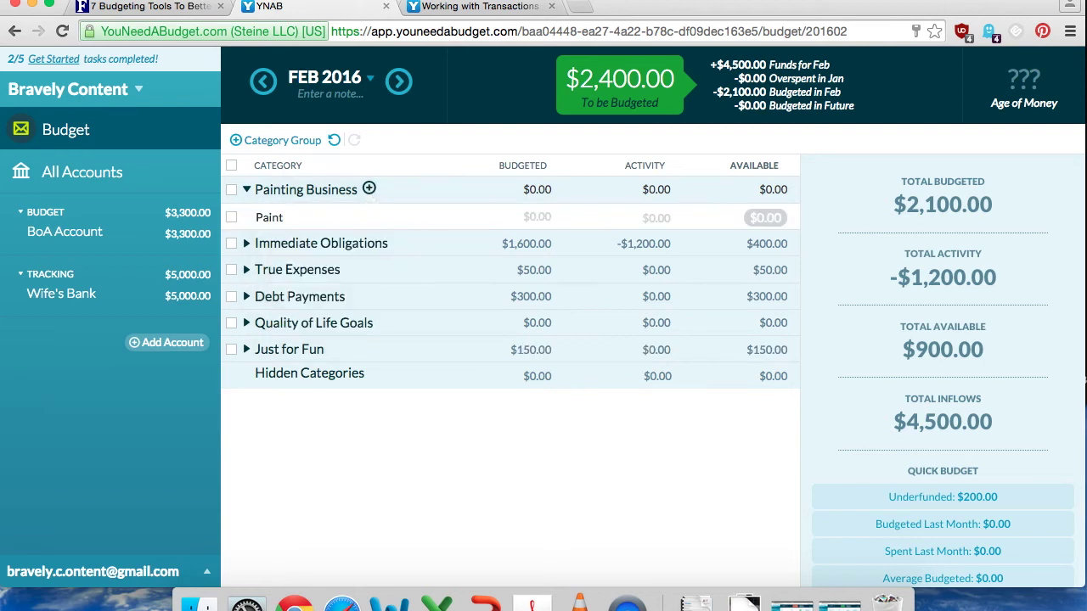
{"action": "left_click", "coordinate": [369, 189]}
{"action": "type", "text": "Canvas"}
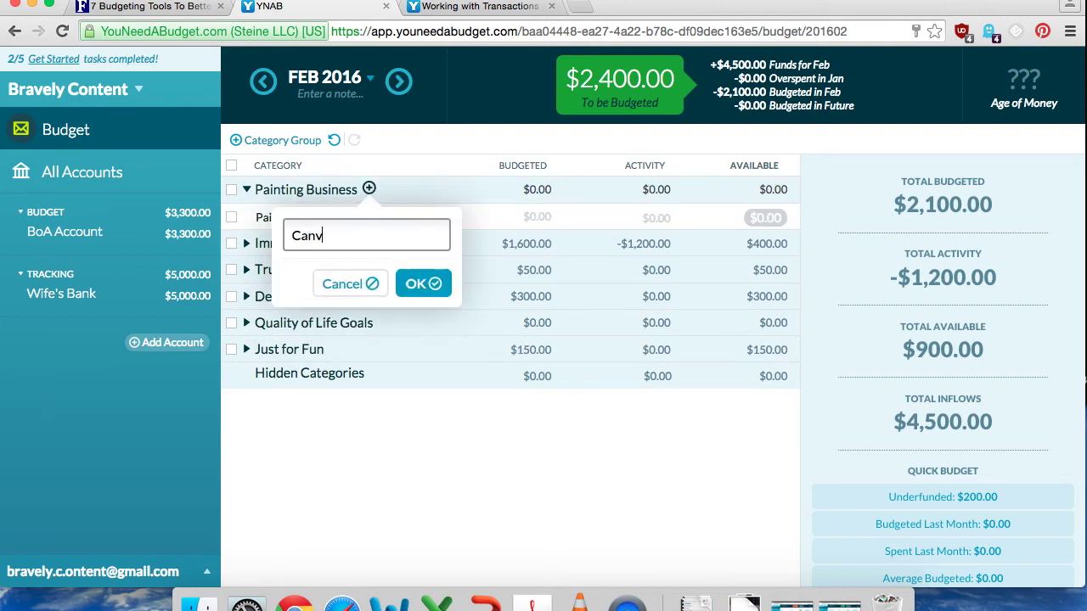
{"action": "key", "text": "Return"}
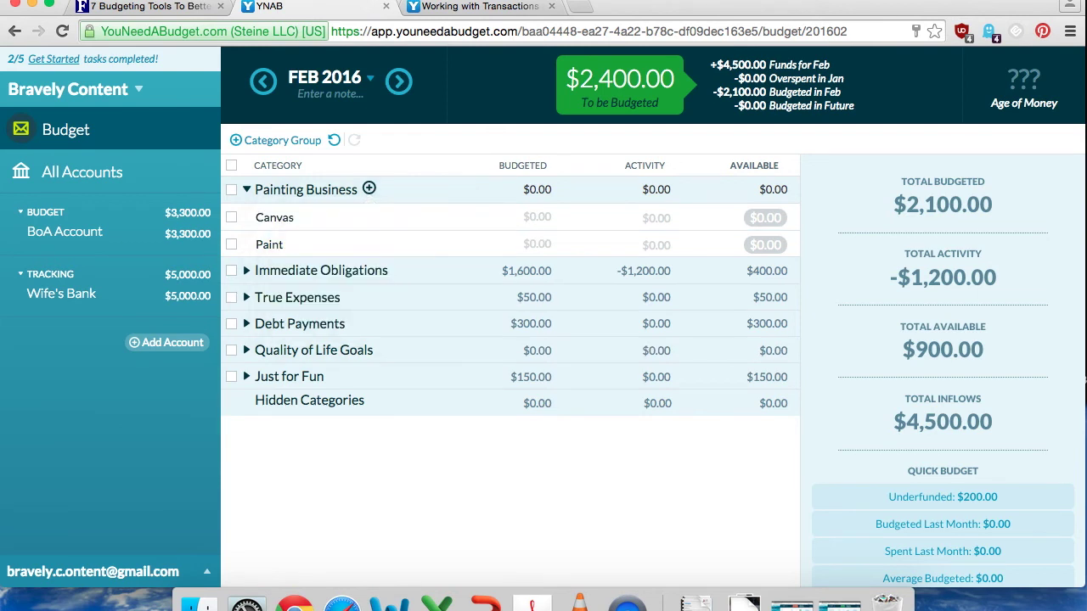
Step: Add a category named "Lots of formerly white shirts" to the Painting Business group
{"action": "left_click", "coordinate": [369, 188]}
{"action": "type", "text": "Lots"}
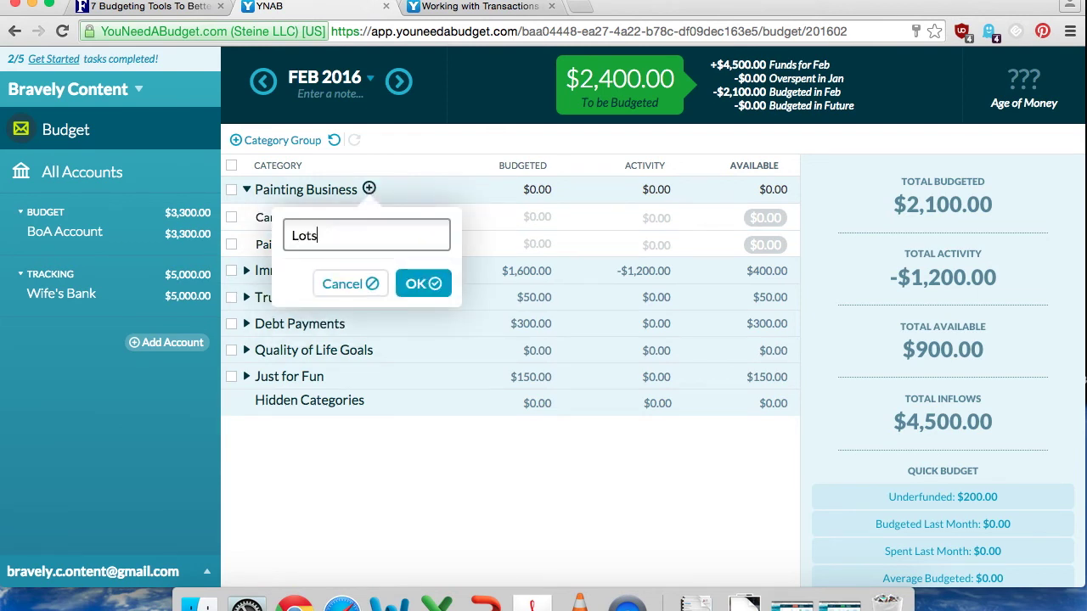
{"action": "type", "text": " of formerly white shirts"}
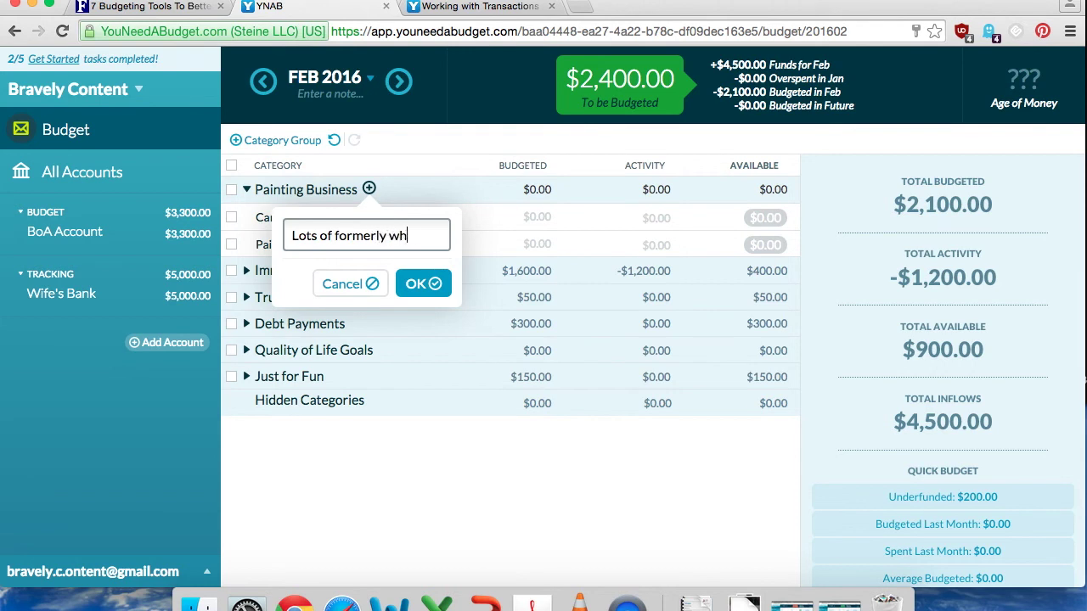
{"action": "key", "text": "Return"}
Step: Budget 100 for Lots of formerly white shirts, 50 for Canvas and 50 for Paint
{"action": "left_click", "coordinate": [509, 219]}
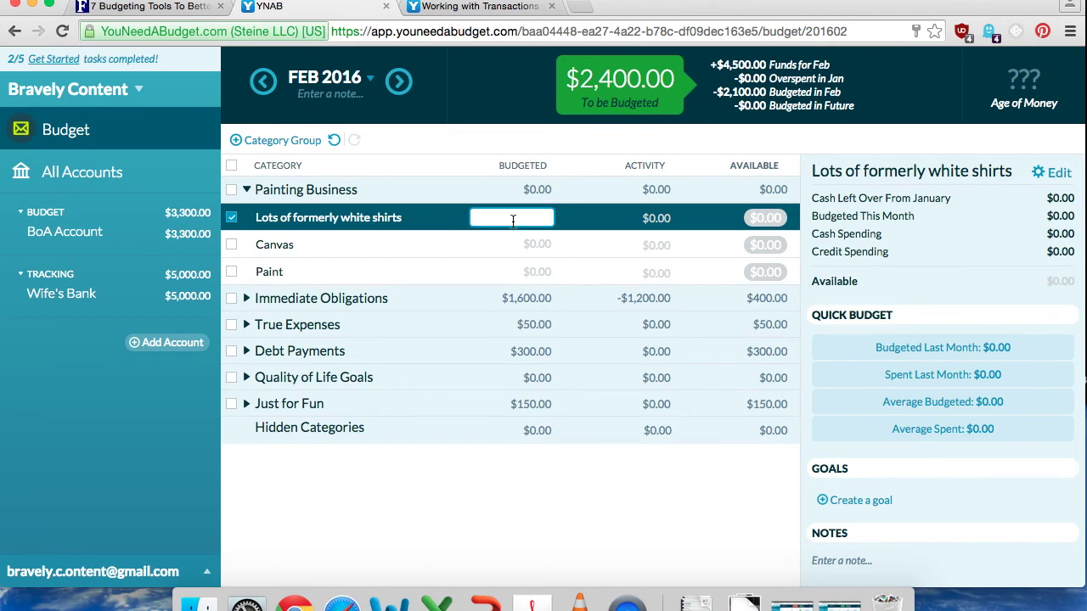
{"action": "type", "text": "100"}
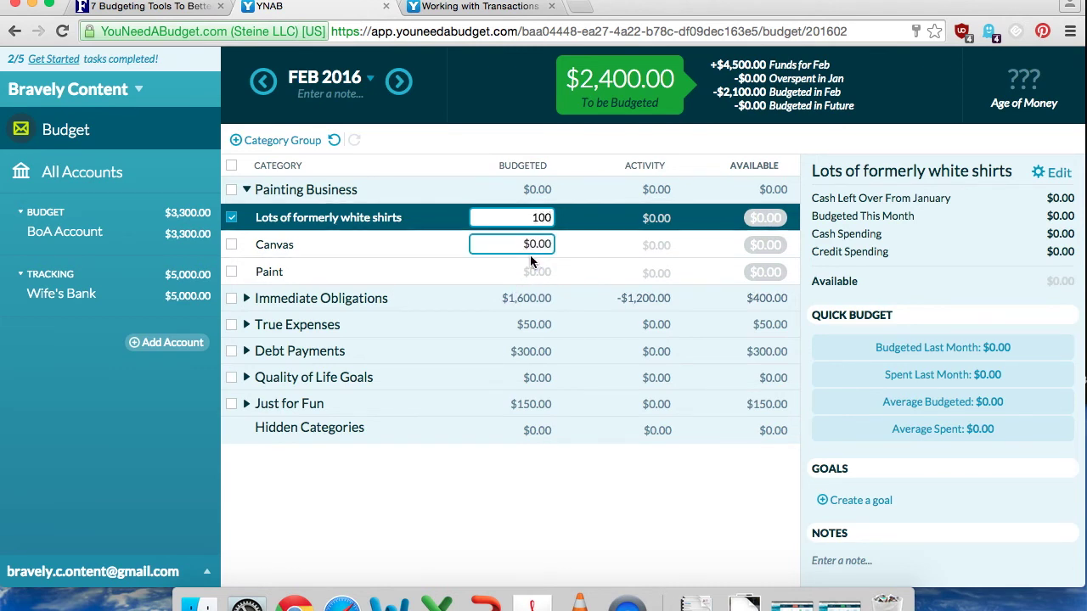
{"action": "left_click", "coordinate": [531, 255]}
{"action": "key", "text": "BackSpace"}
{"action": "type", "text": "50"}
{"action": "left_click", "coordinate": [531, 272]}
{"action": "type", "text": "50"}
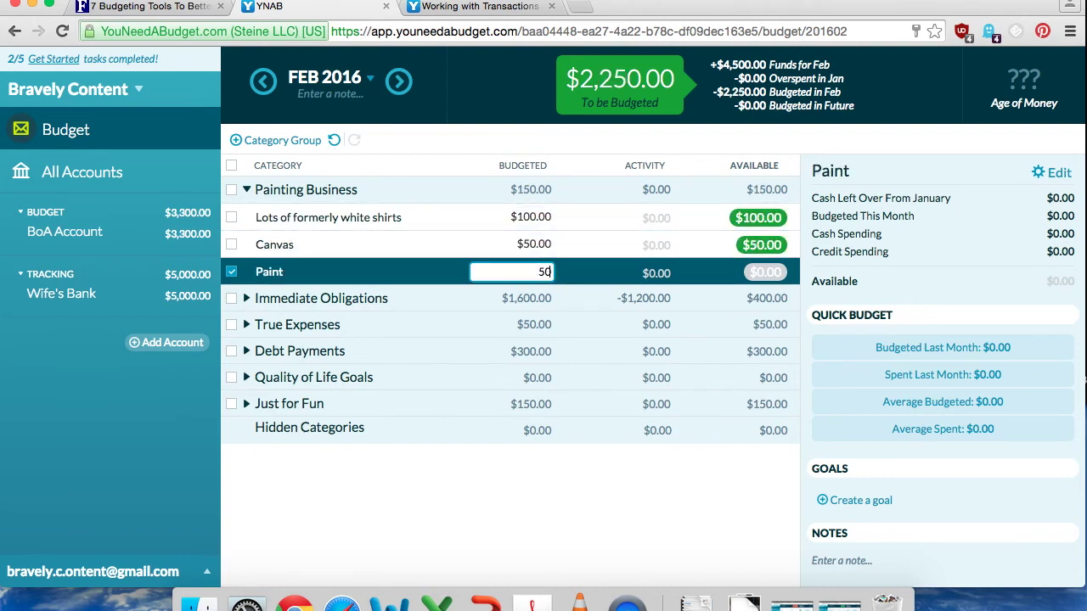
{"action": "left_click", "coordinate": [473, 473]}
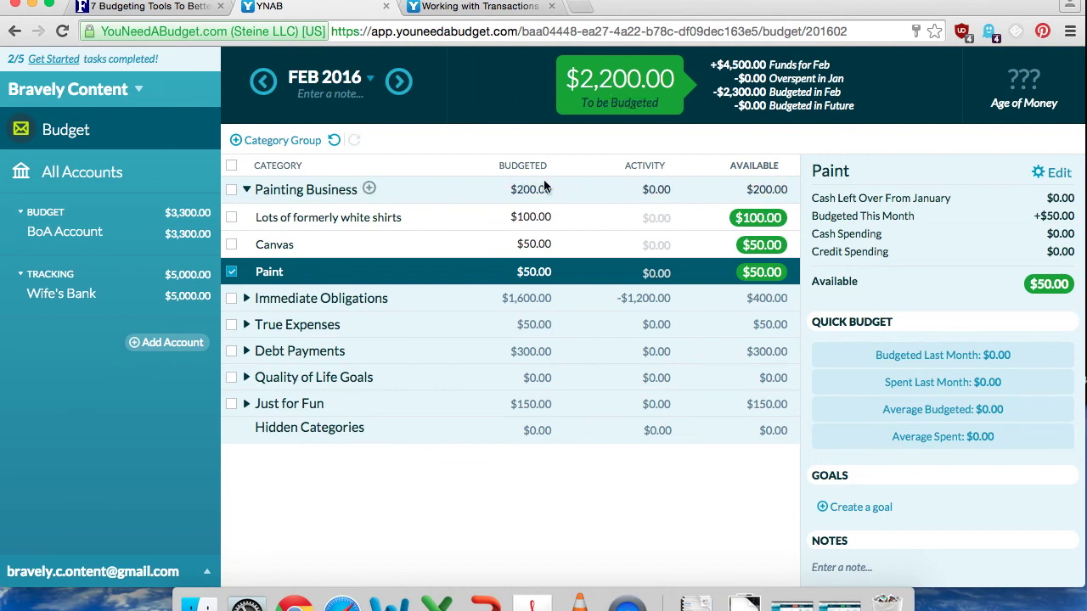
Step: View the transactions of all accounts, and open the Bravely Content budget settings to review the currency, number and date formats
{"action": "left_click", "coordinate": [64, 169]}
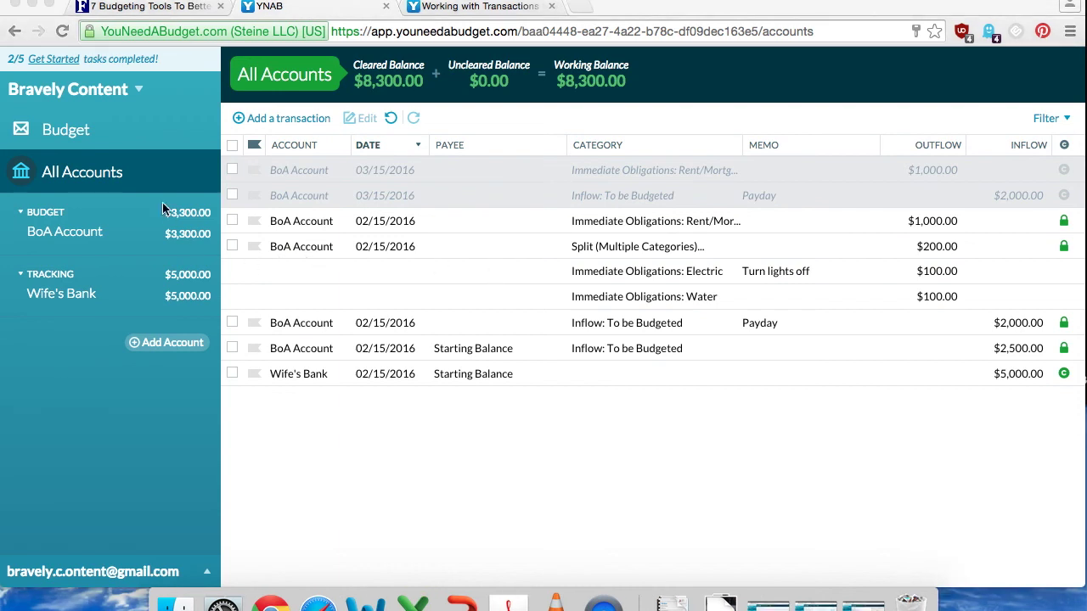
{"action": "left_click", "coordinate": [139, 88]}
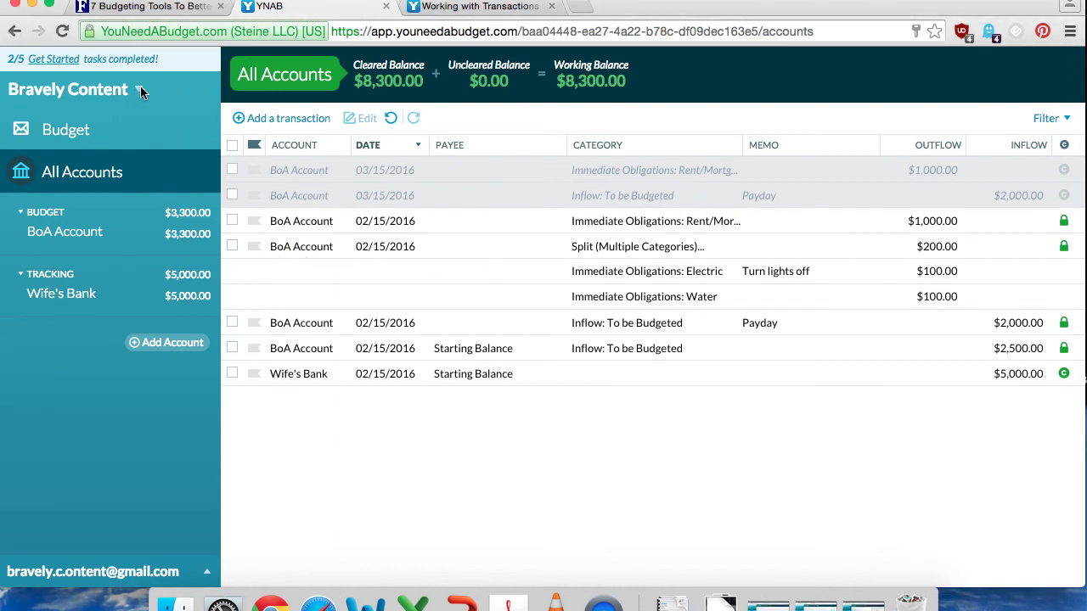
{"action": "left_click", "coordinate": [140, 87]}
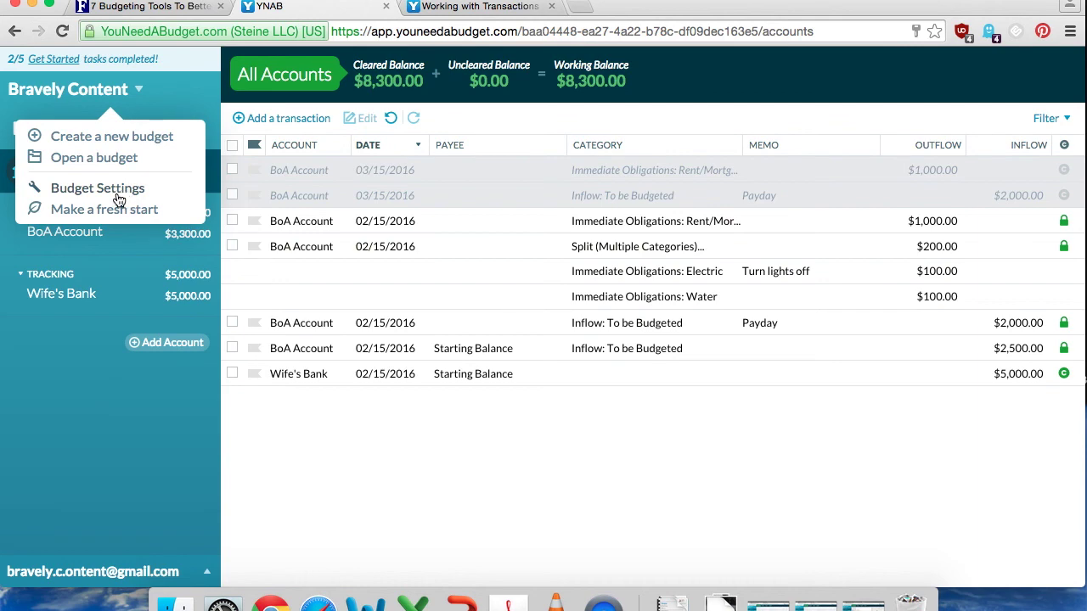
{"action": "left_click", "coordinate": [118, 194]}
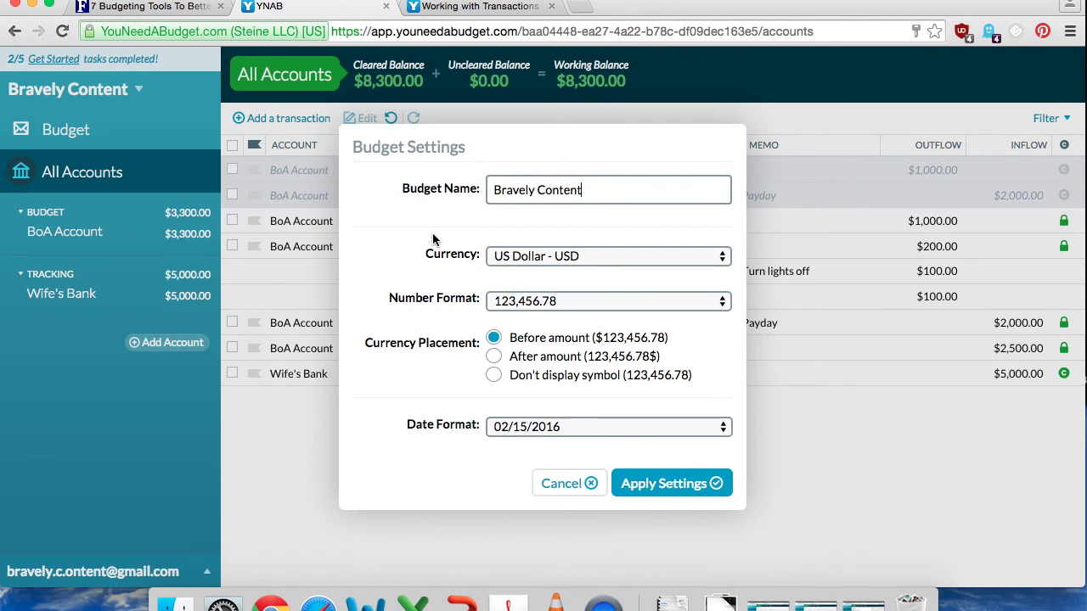
Step: Leave the budget settings, review the account settings page down to the account deletion section, and return to the My Budgets list
{"action": "left_click", "coordinate": [208, 574]}
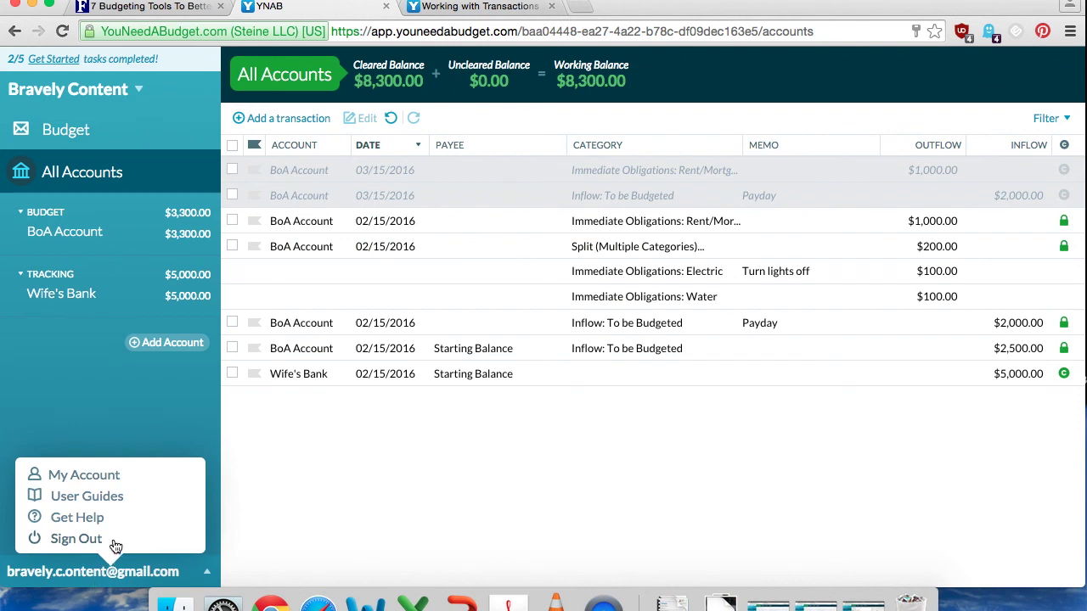
{"action": "left_click", "coordinate": [118, 484]}
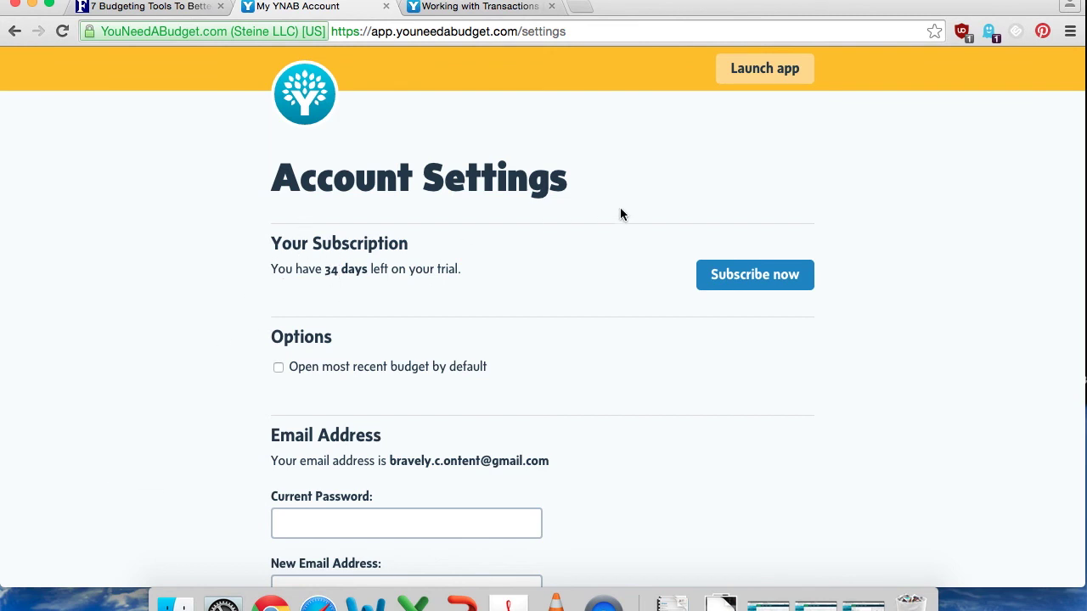
{"action": "scroll", "coordinate": [594, 272], "scroll_direction": "down", "scroll_amount": 5}
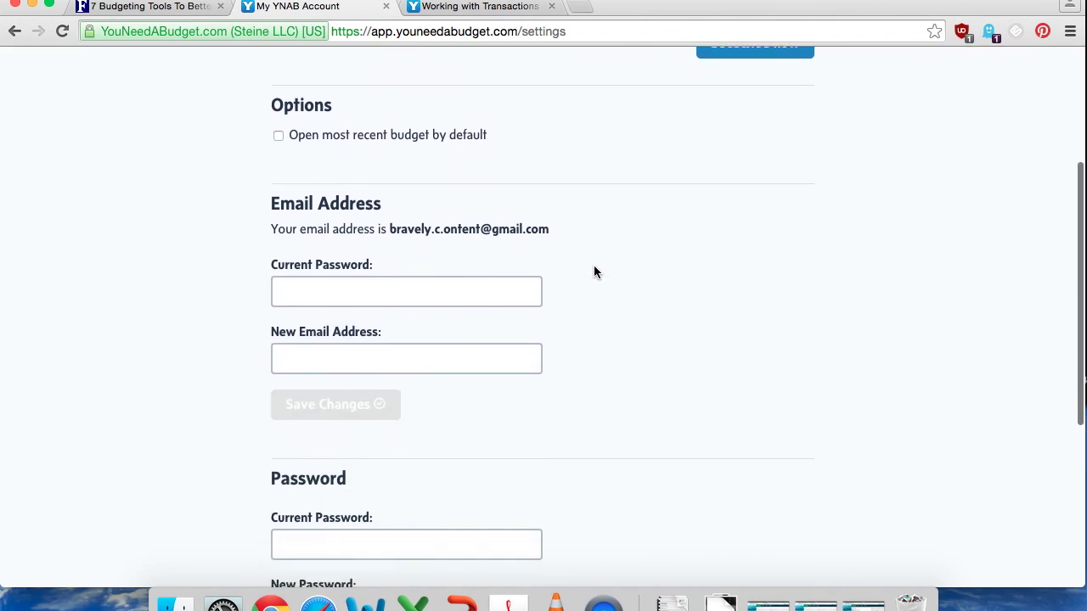
{"action": "scroll", "coordinate": [633, 272], "scroll_direction": "down", "scroll_amount": 7}
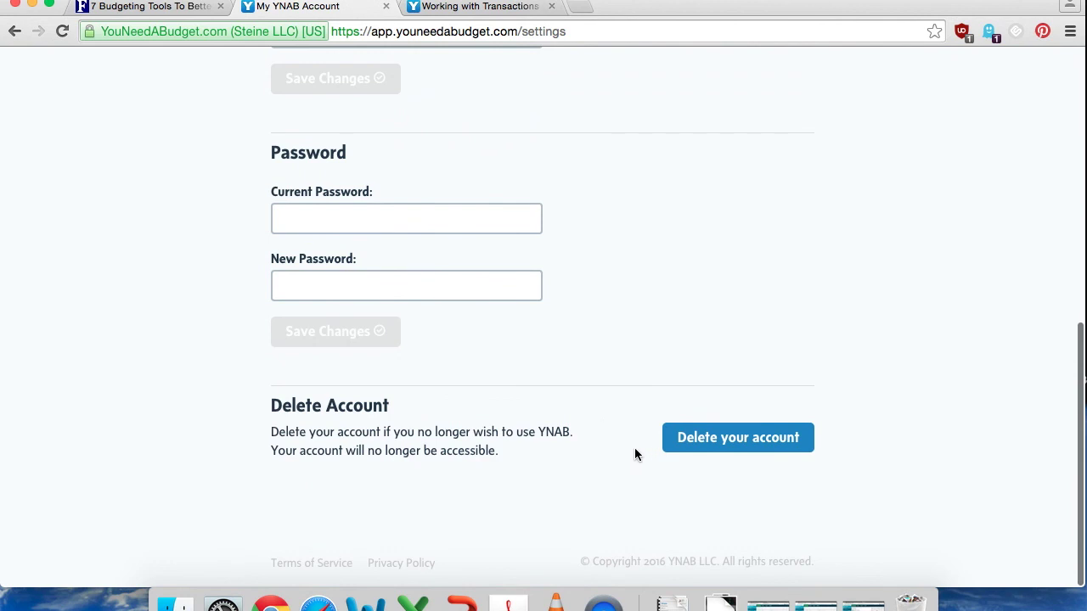
{"action": "scroll", "coordinate": [602, 416], "scroll_direction": "up", "scroll_amount": 1}
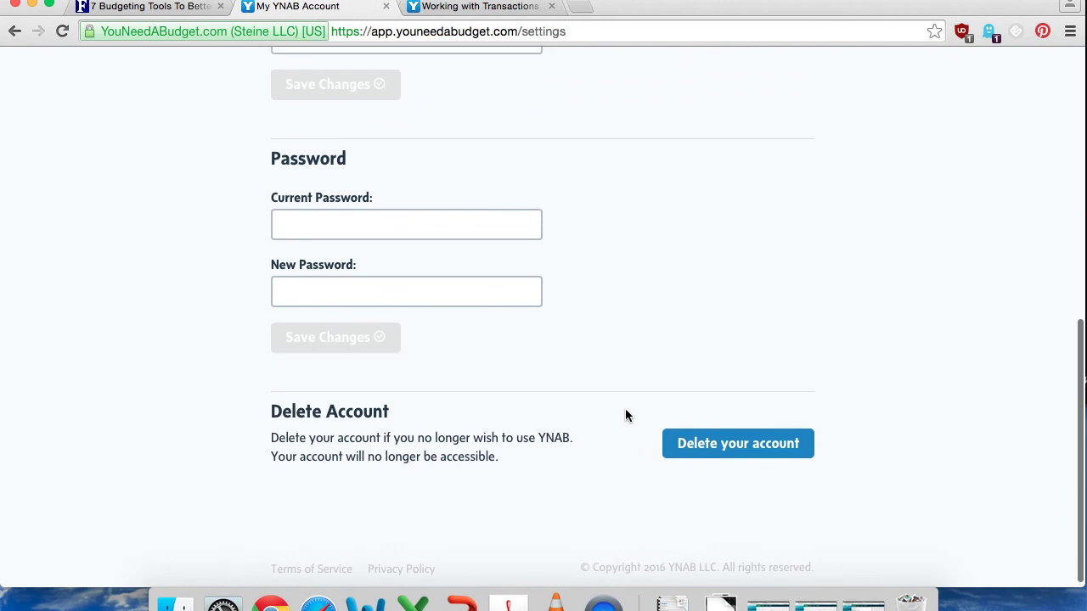
{"action": "scroll", "coordinate": [576, 341], "scroll_direction": "up", "scroll_amount": 8}
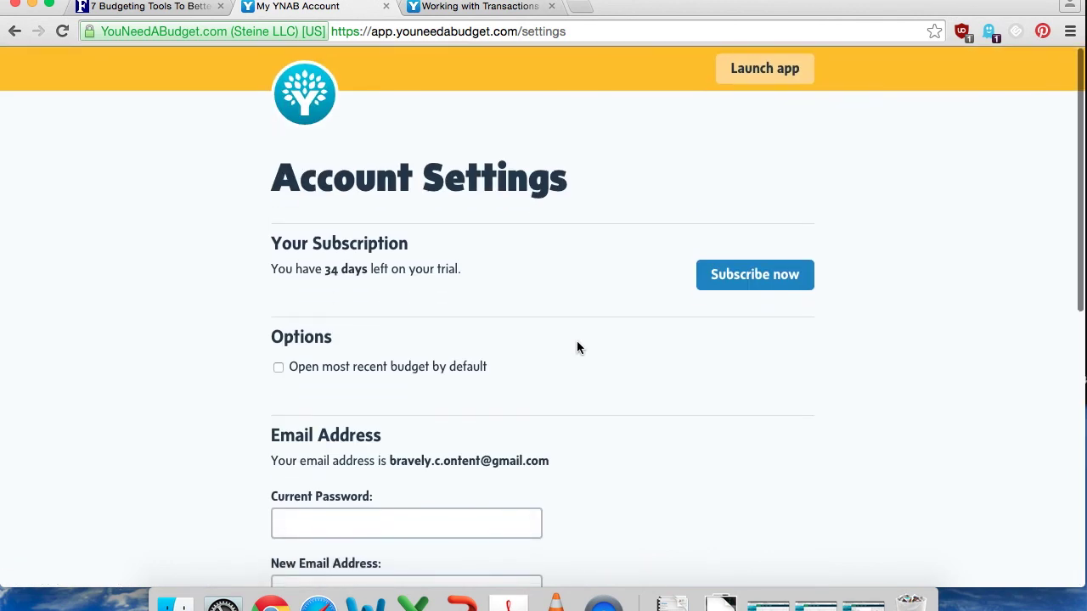
{"action": "left_click", "coordinate": [768, 78]}
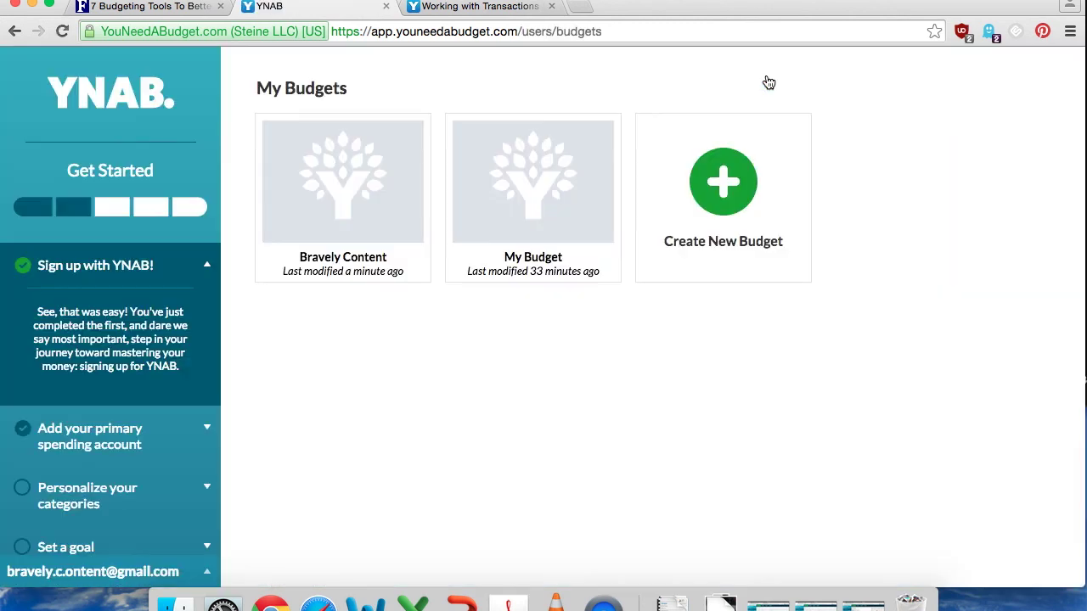